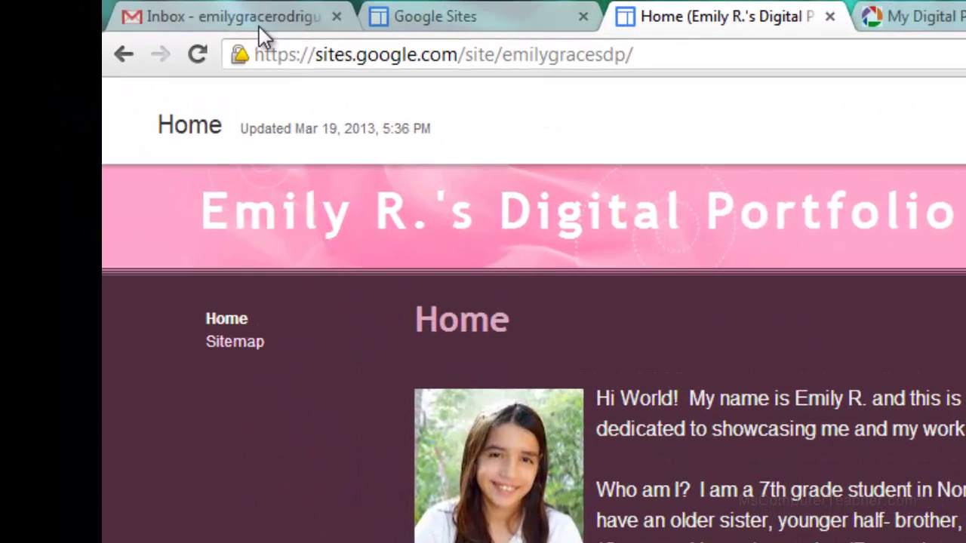
Step: Switch from the Google Sites portfolio home page to the Gmail inbox tab
click(261, 21)
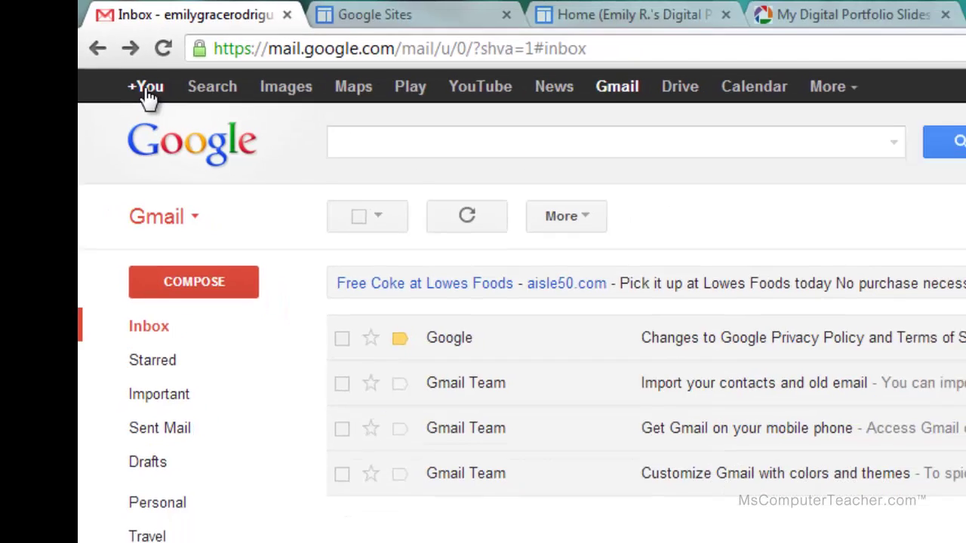
Step: Use +You in Gmail's Google bar to open the Google+ 'Join Google+' profile setup
click(178, 98)
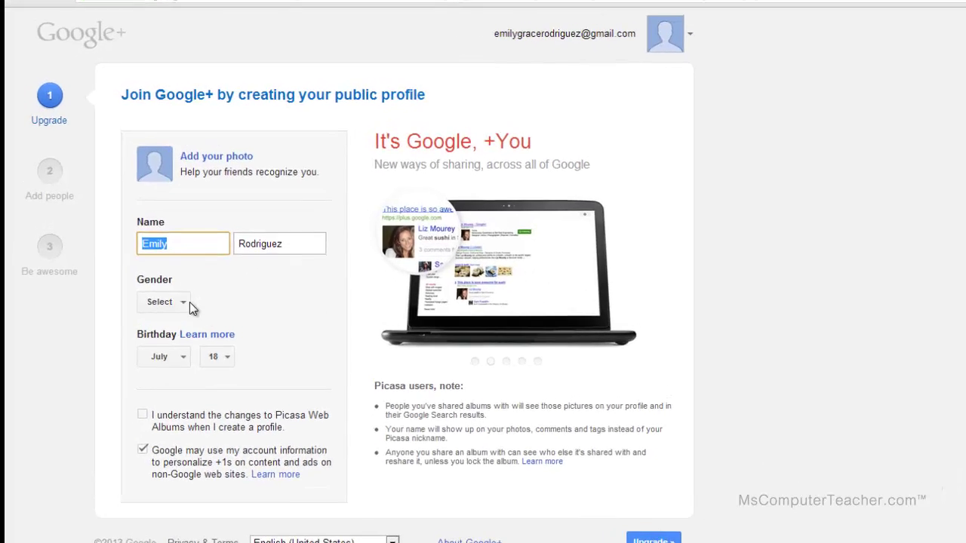
Step: Set gender to Female, accept the Picasa changes, decline +1 personalisation, and upgrade to Google+
click(155, 304)
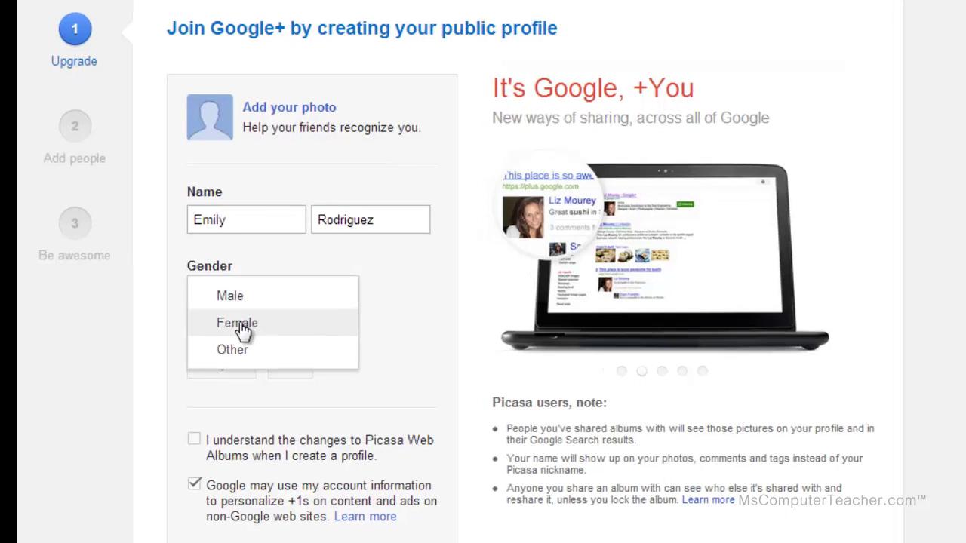
click(239, 324)
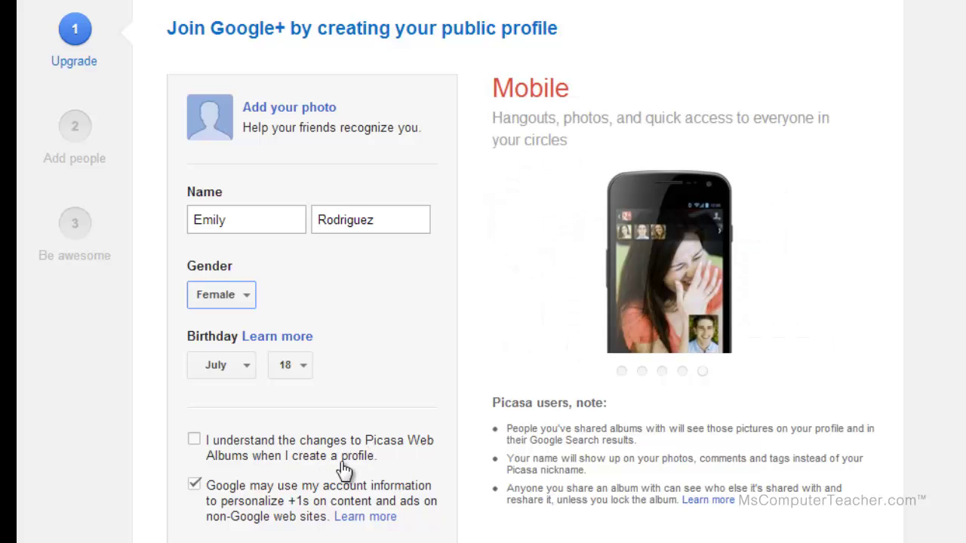
click(195, 444)
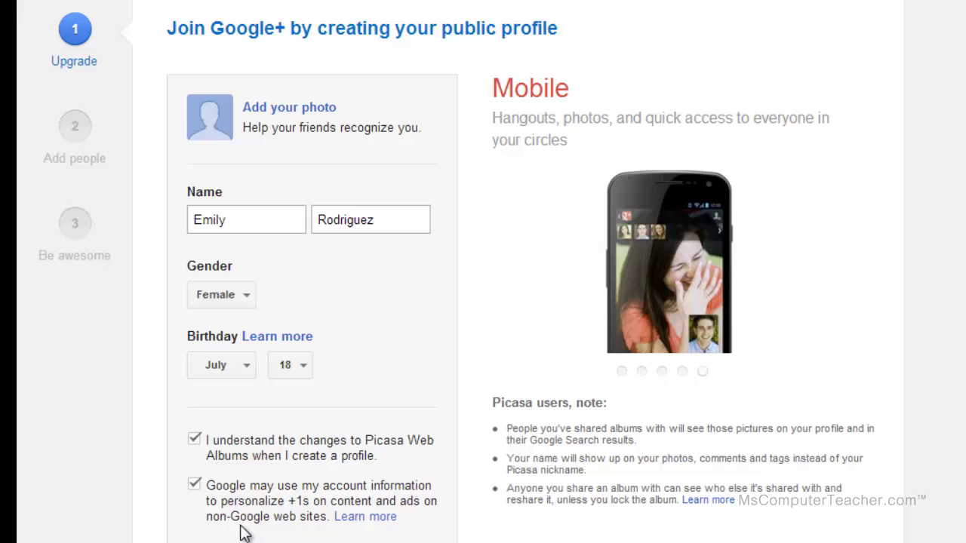
click(194, 486)
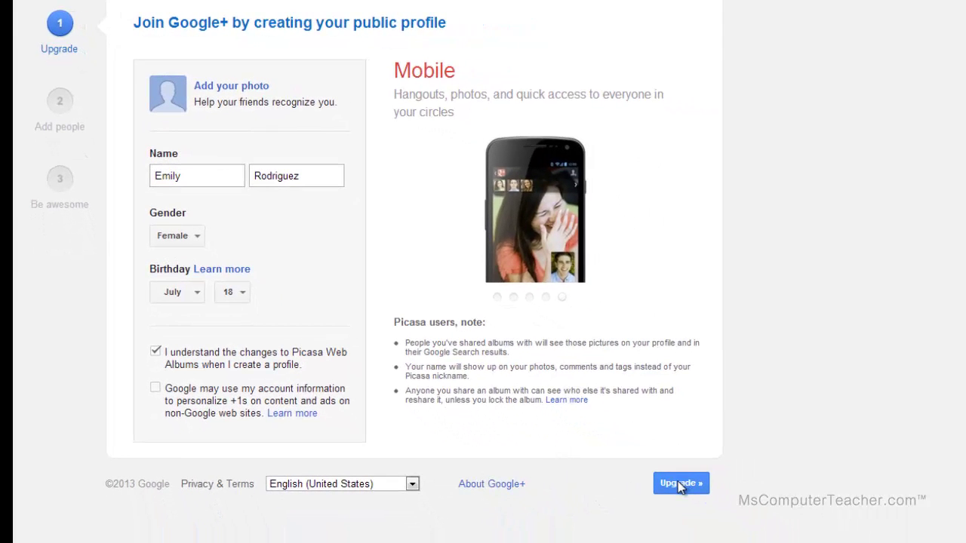
click(681, 485)
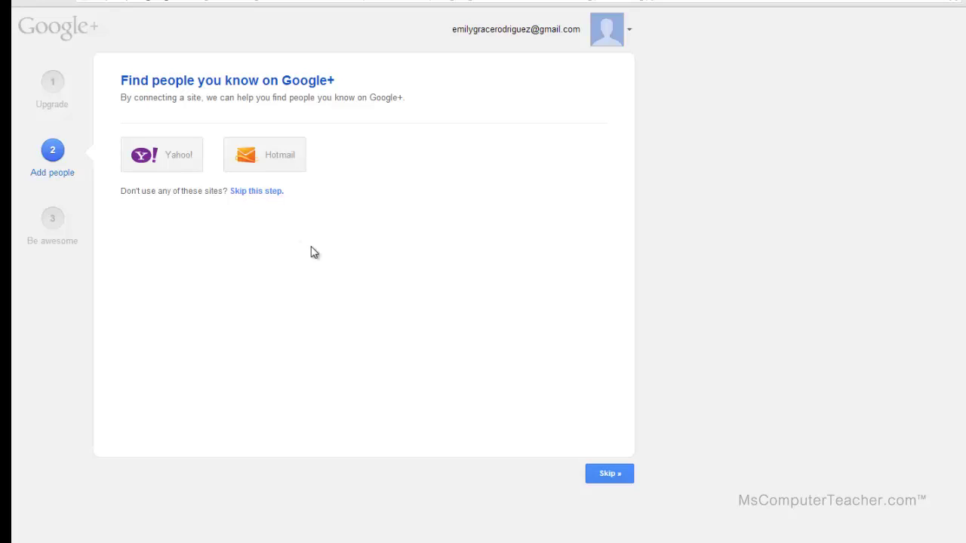
Step: Skip connecting Yahoo!/Hotmail and the follow suggestions, continuing anyway at both confirmations
click(613, 476)
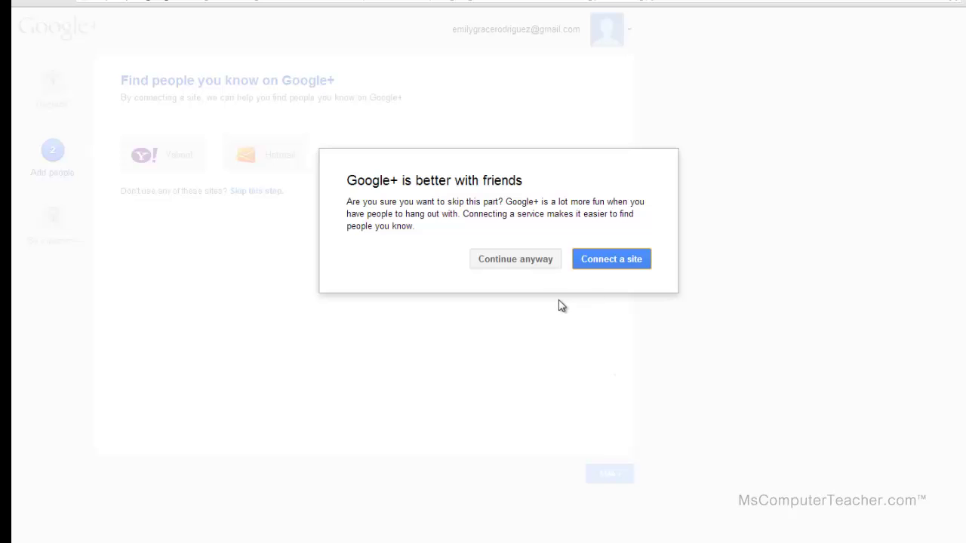
click(520, 260)
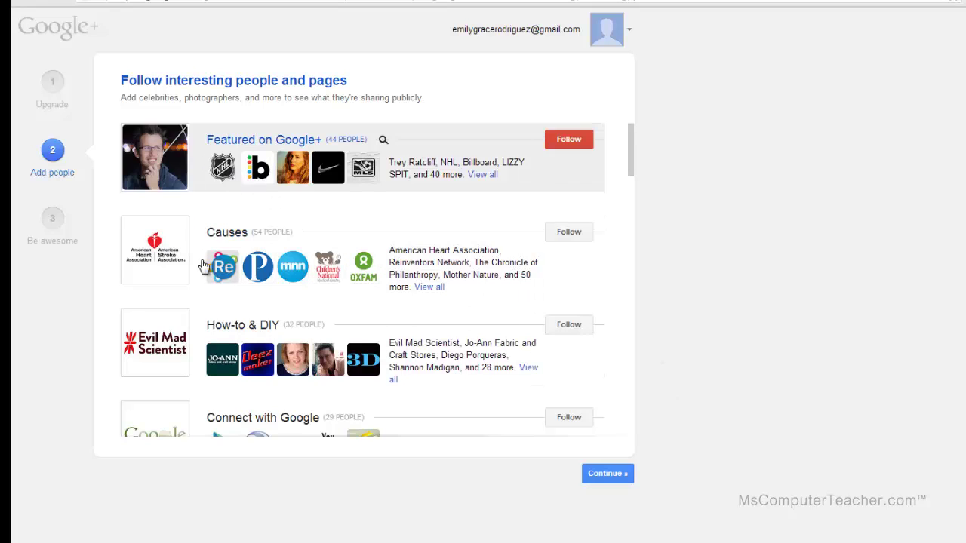
click(631, 164)
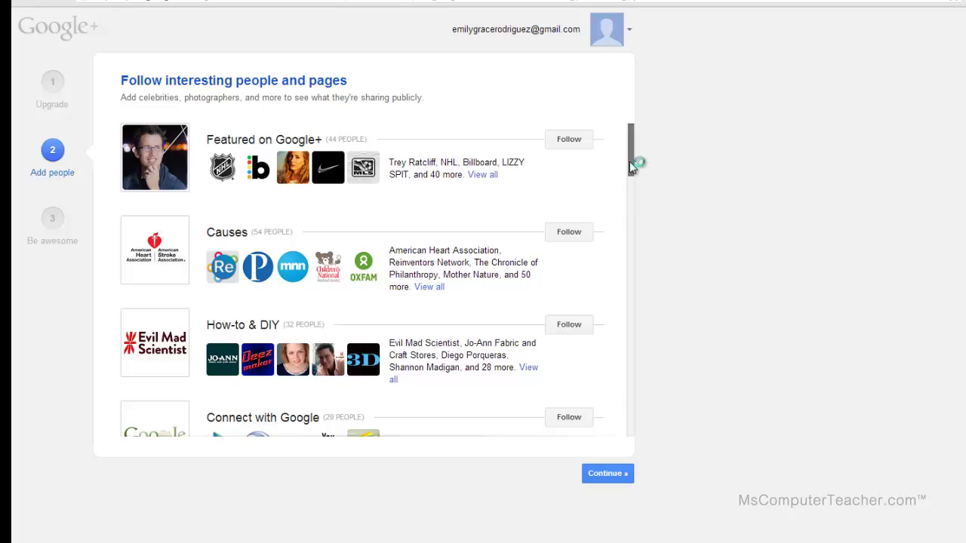
drag(631, 164, 631, 181)
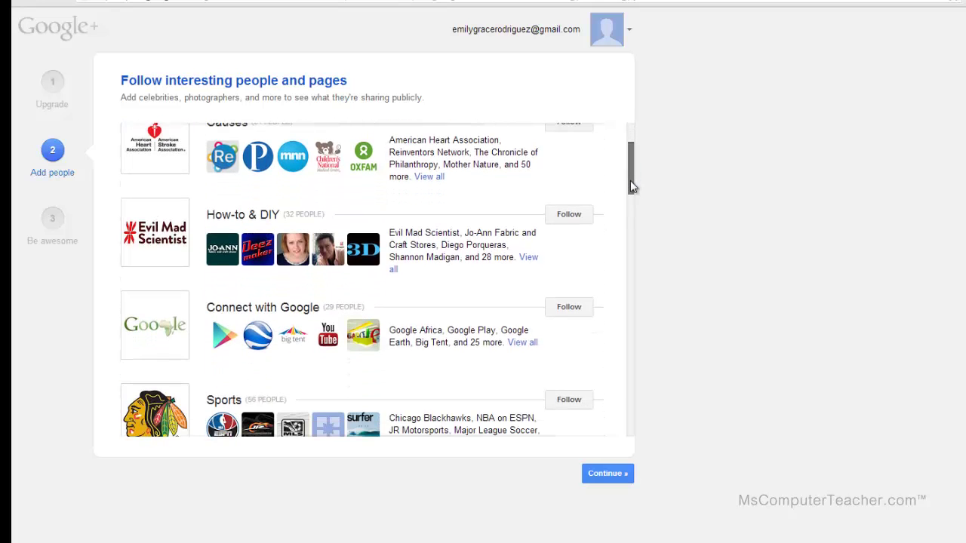
click(602, 477)
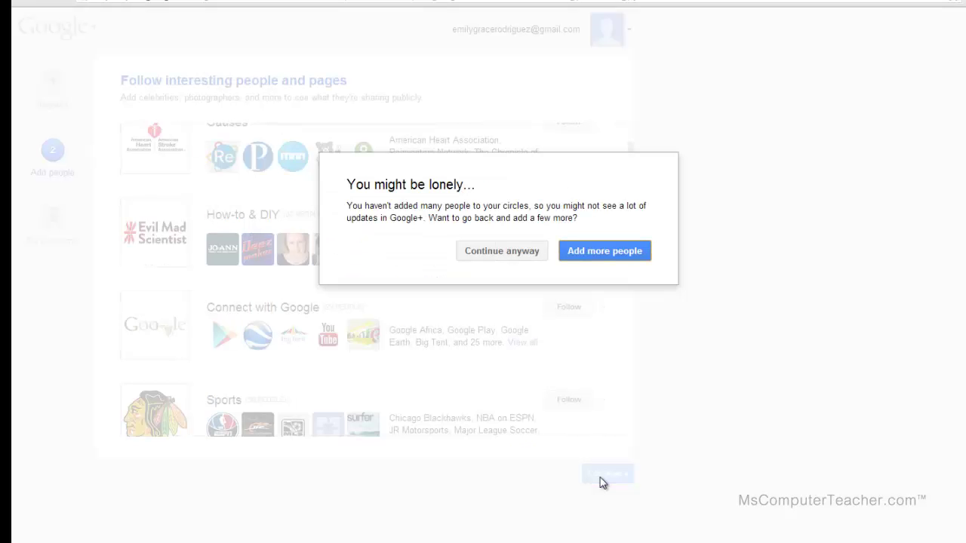
click(502, 251)
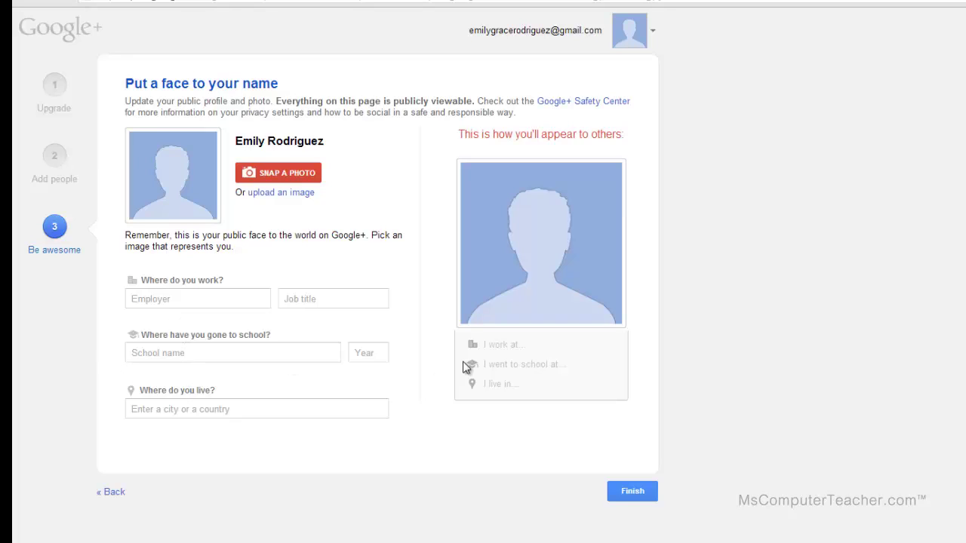
Step: Finish the 'Put a face to your name' step with work, school and location left empty
click(633, 495)
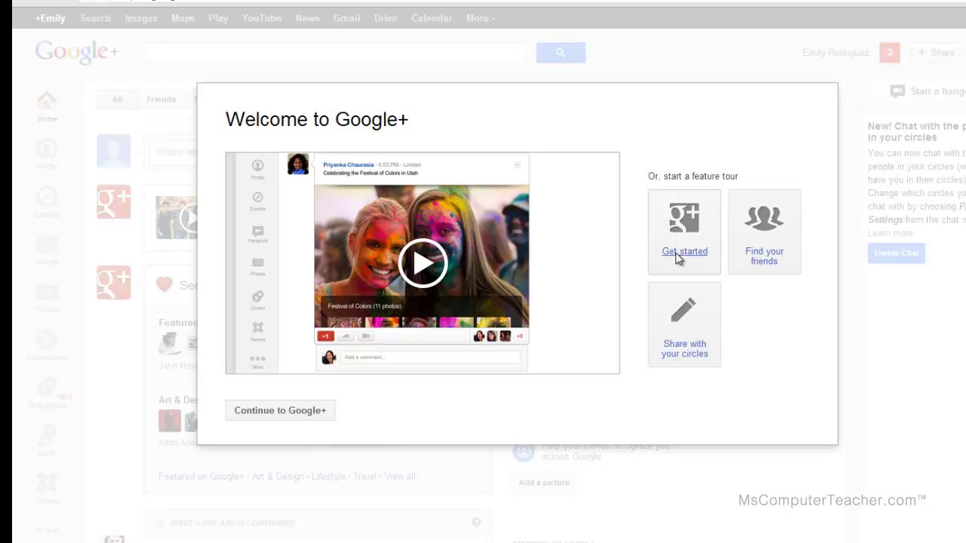
Step: Choose Continue to Google+ in the Welcome dialog and look over the home stream
click(263, 412)
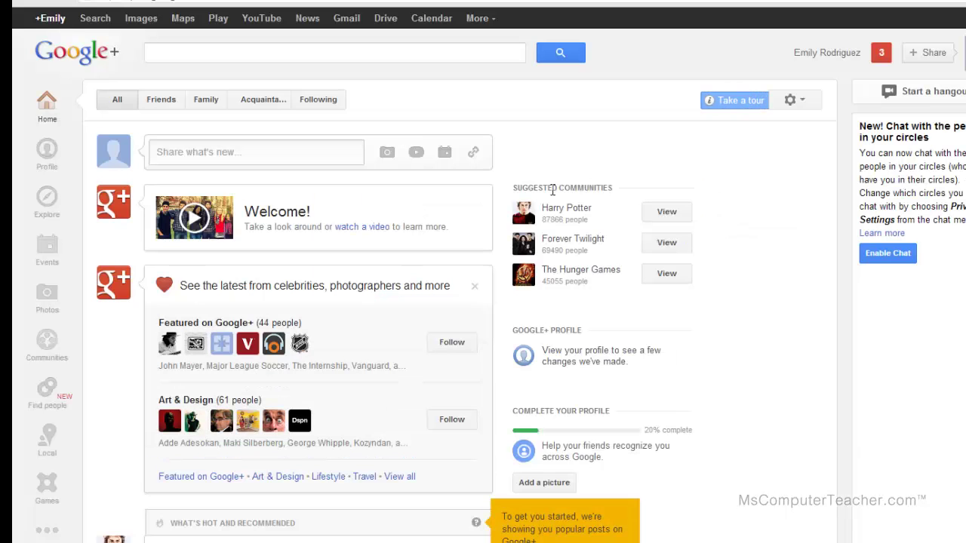
drag(513, 189, 614, 189)
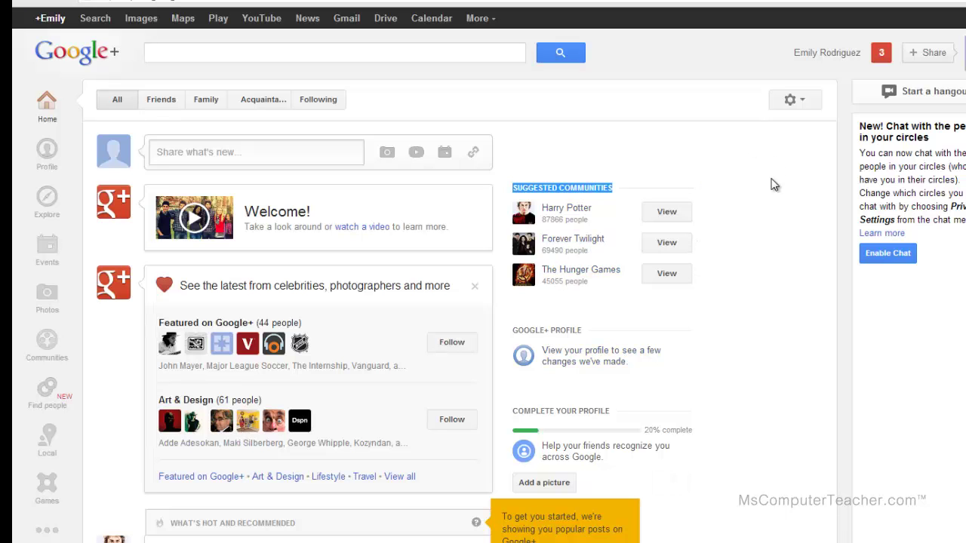
scroll(771, 185, down, 5)
scroll(773, 186, up, 4)
scroll(773, 186, up, 1)
mouse_move(53, 310)
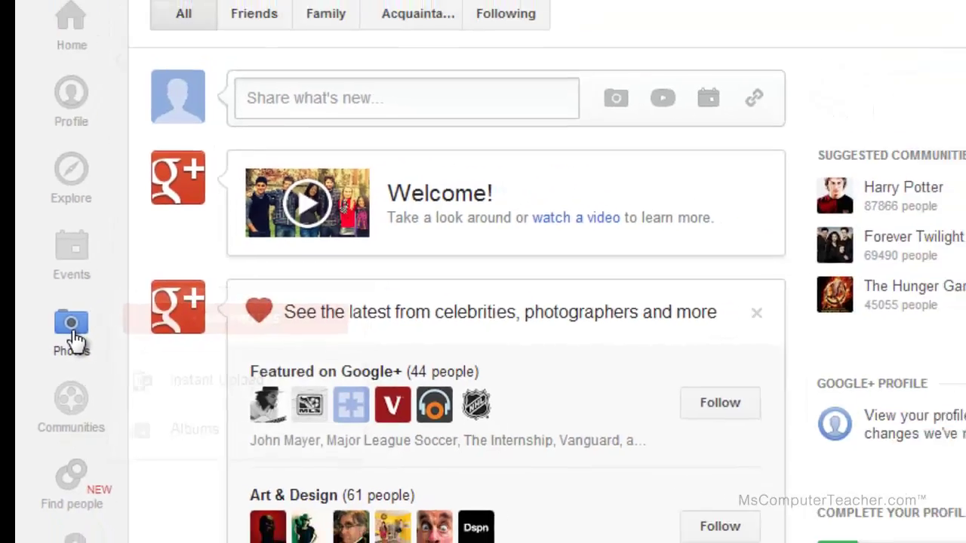
Step: Go to Photos > Albums, check the Sites and Picasa tabs, and reload the album page
click(76, 333)
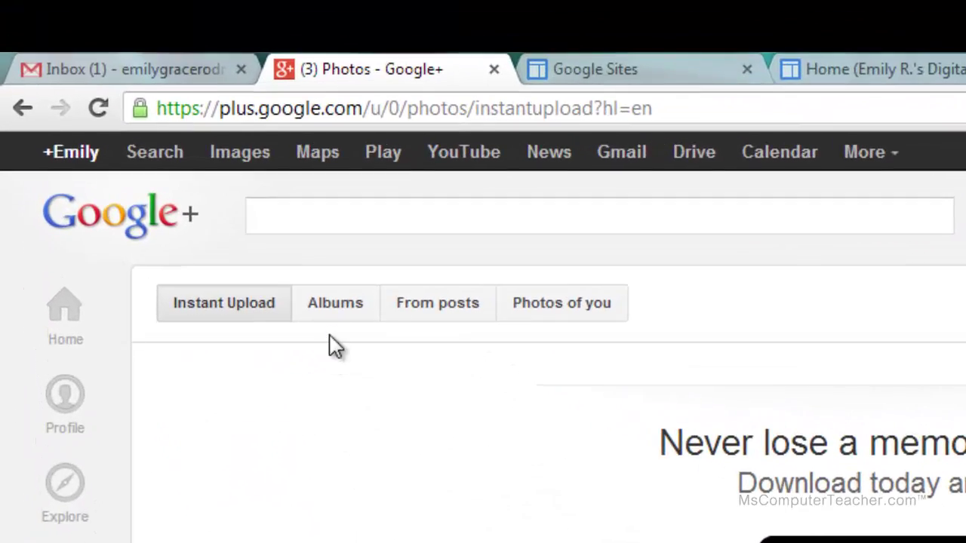
click(171, 158)
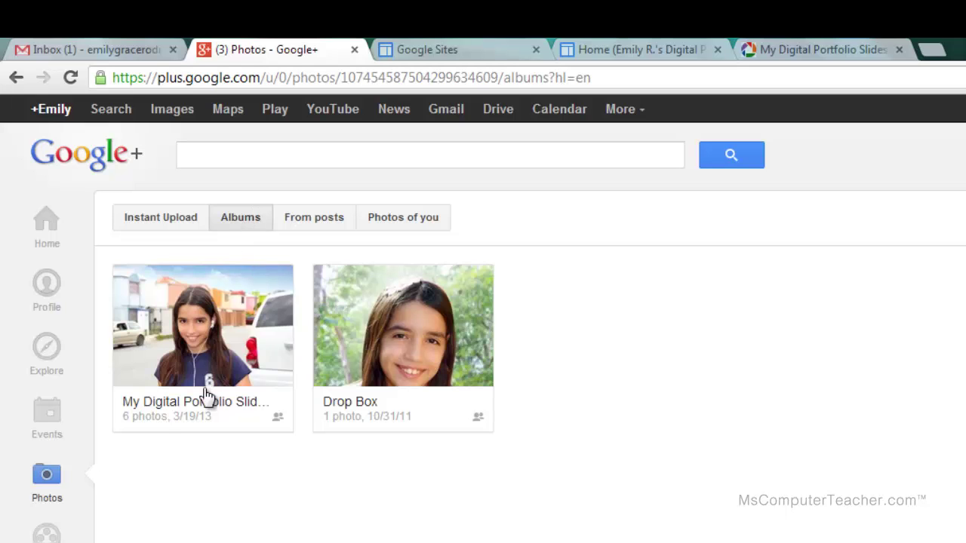
click(635, 53)
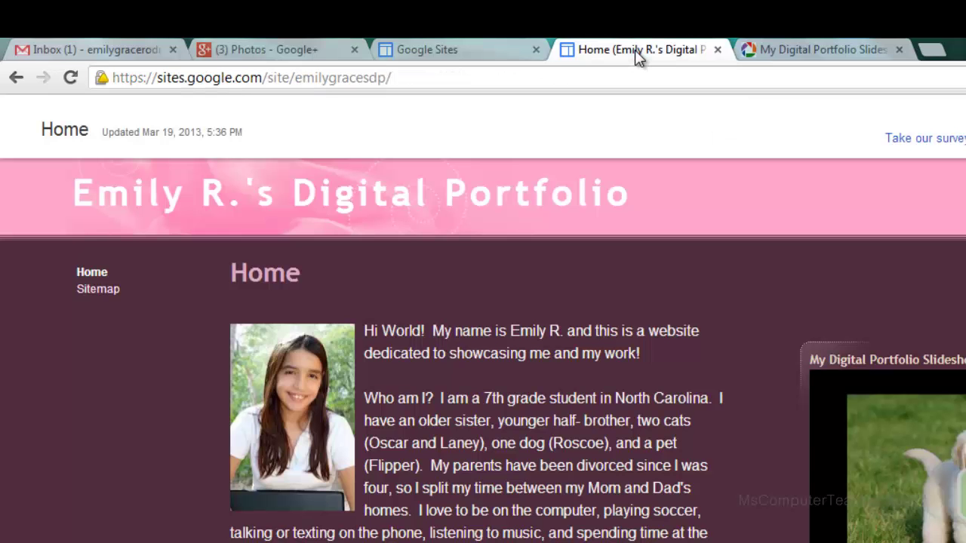
click(821, 53)
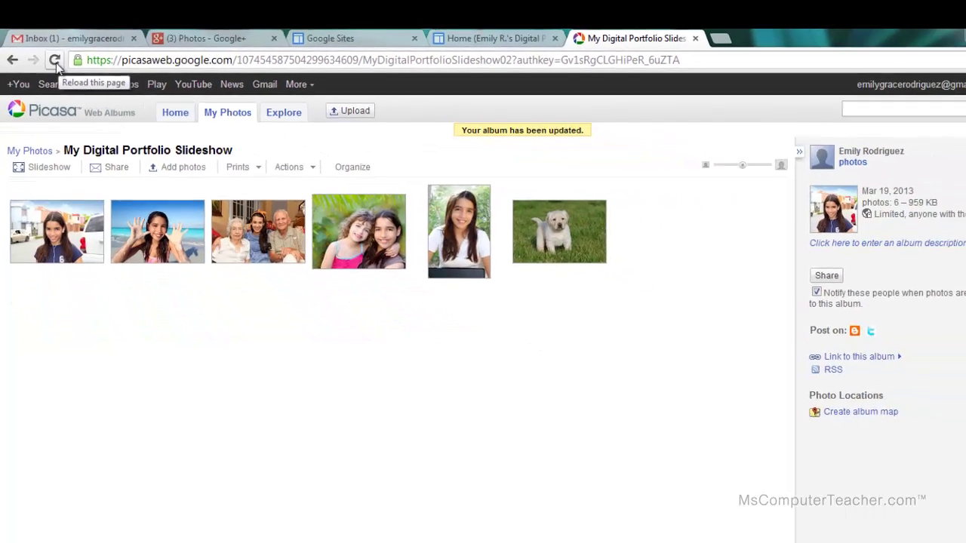
click(50, 57)
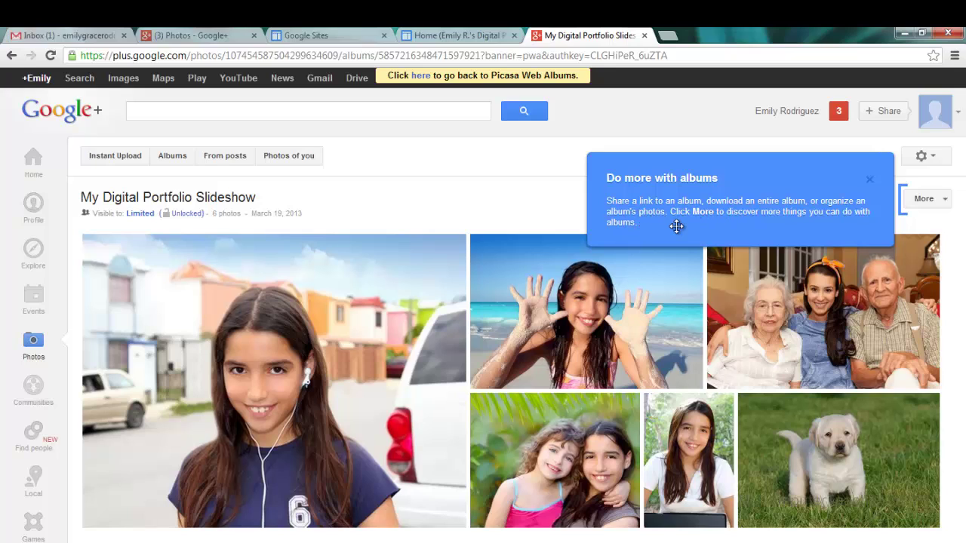
Step: Lock the album, removing its share link, and save the sharing setting
click(869, 180)
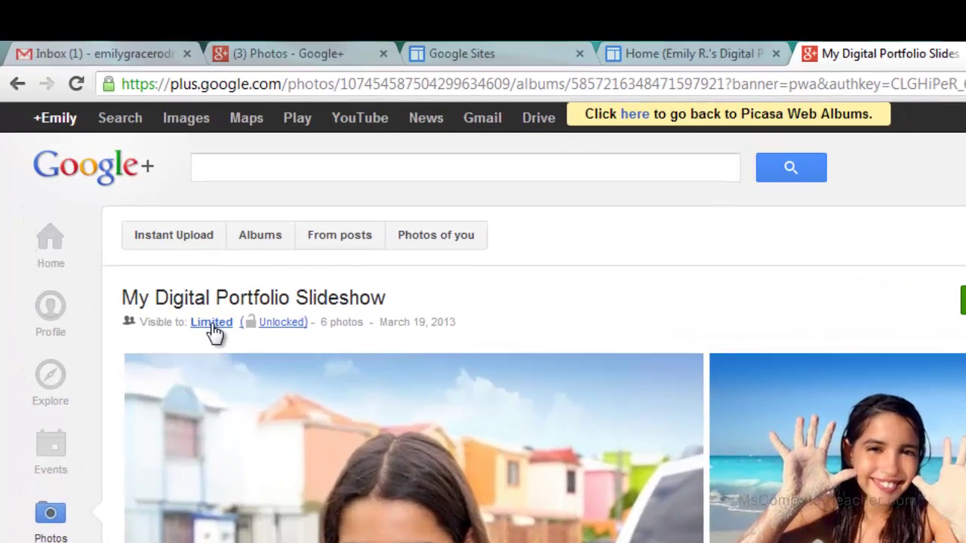
click(279, 324)
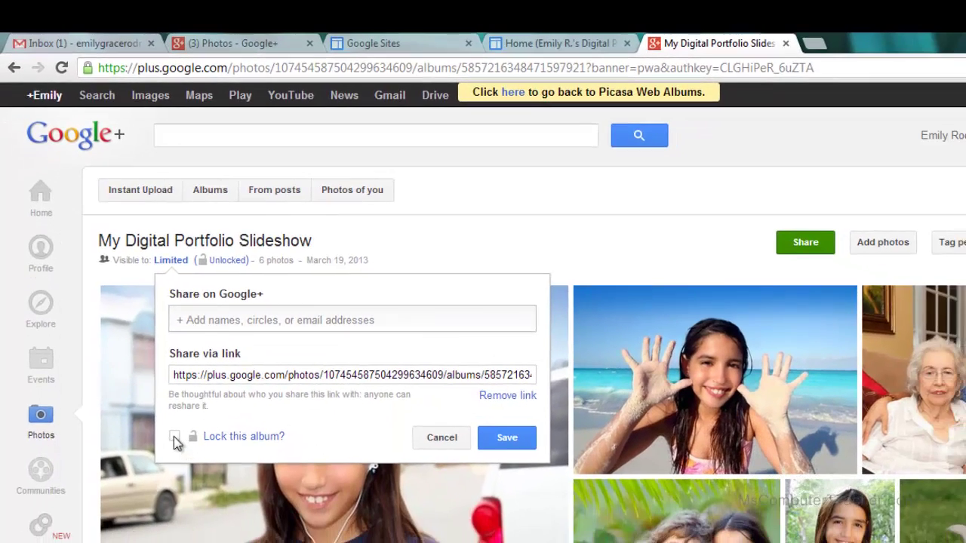
click(211, 526)
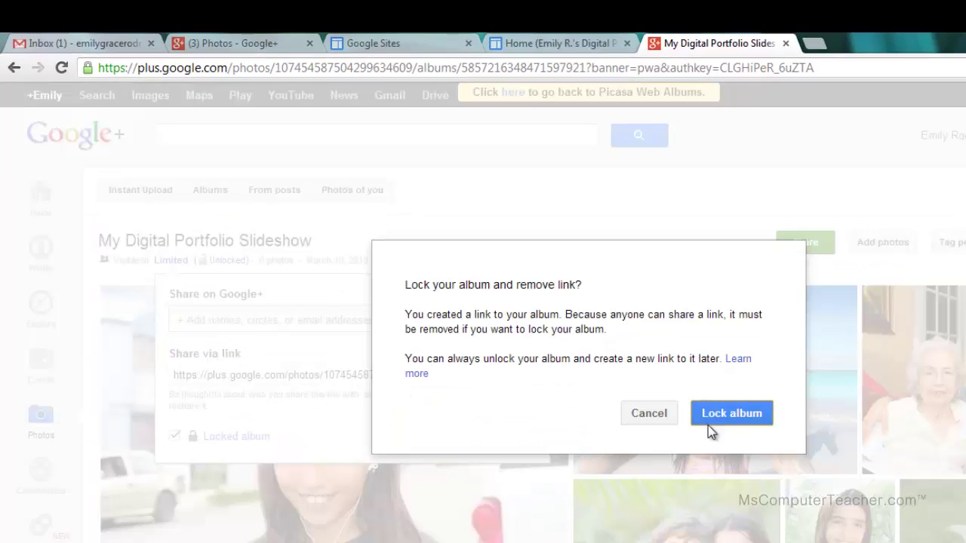
click(727, 419)
click(505, 393)
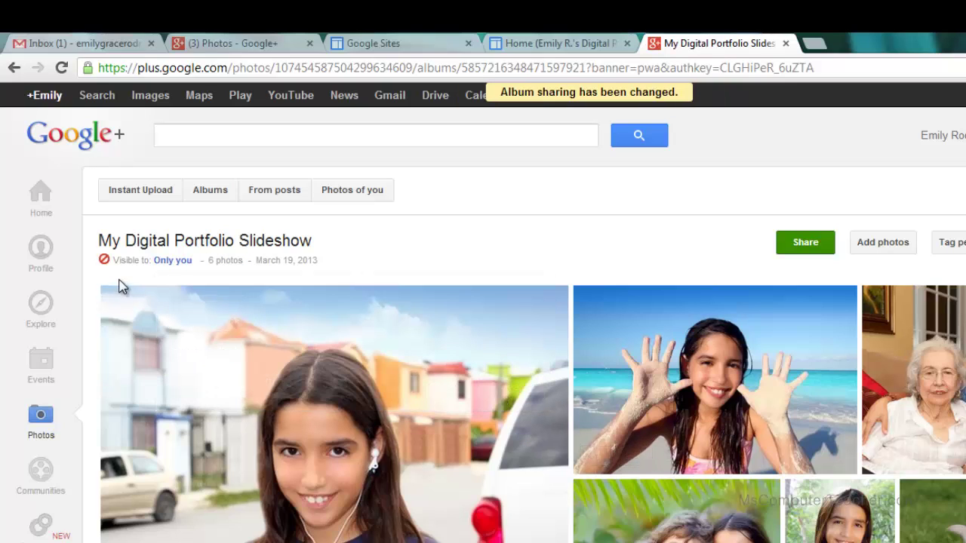
Step: Turn album locking back off and save, leaving it visible to Only you
click(168, 262)
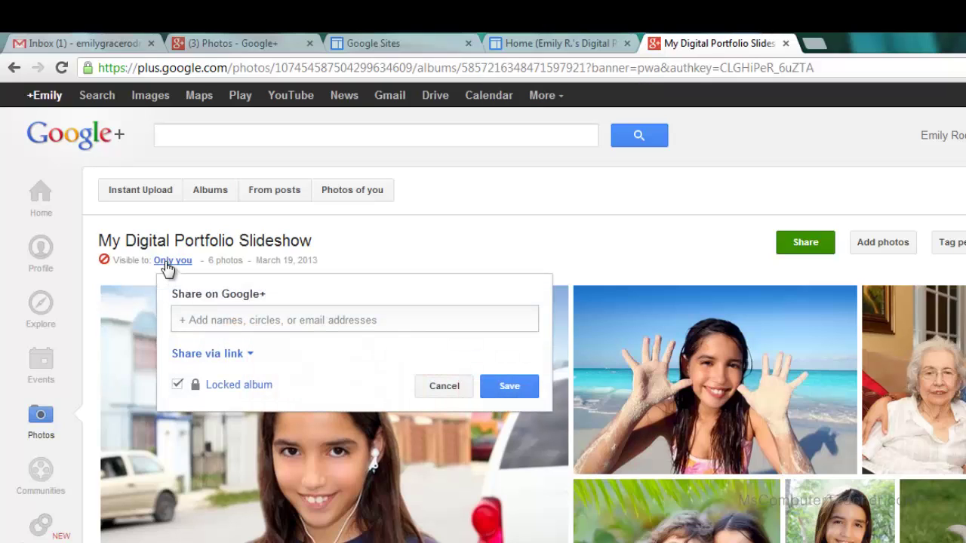
click(177, 386)
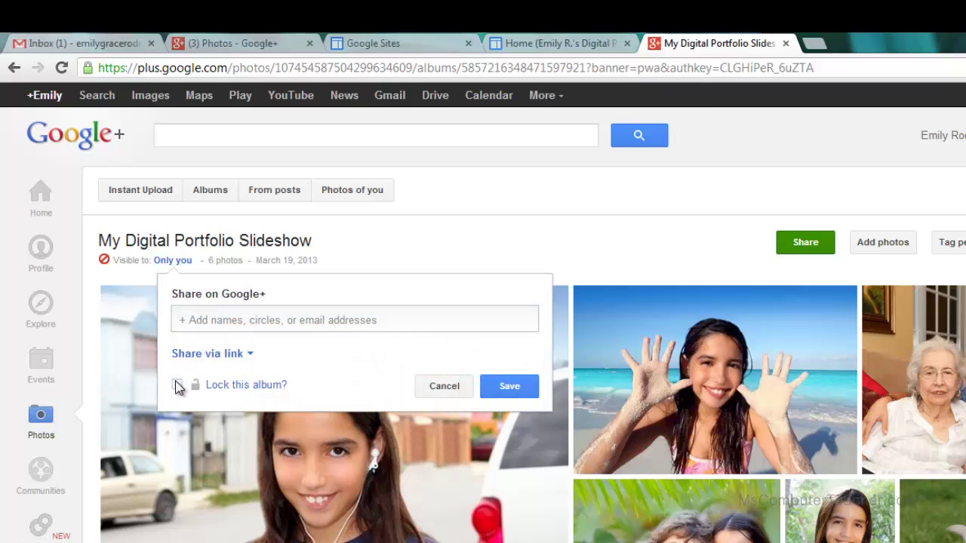
click(519, 391)
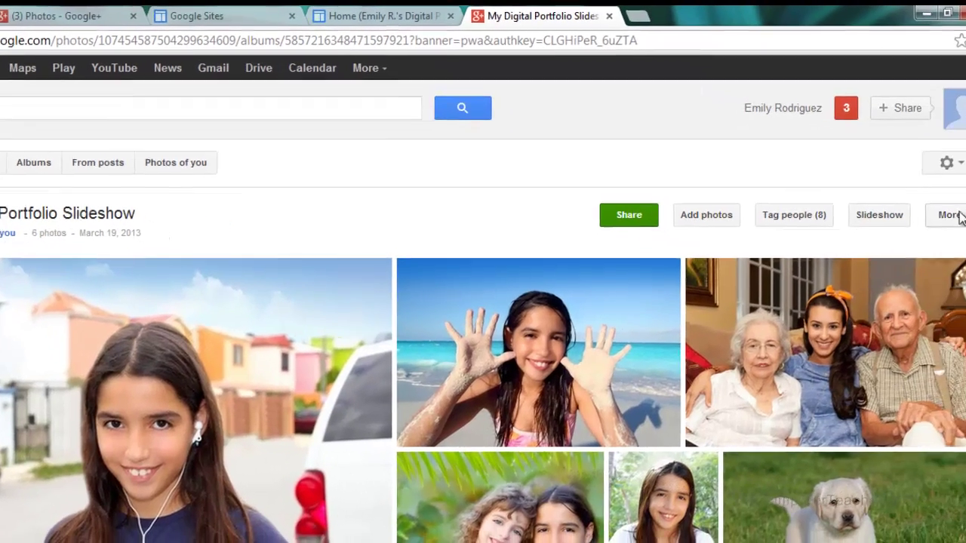
Step: Delete the My Digital Portfolio Slideshow album permanently via More > Delete album
click(933, 212)
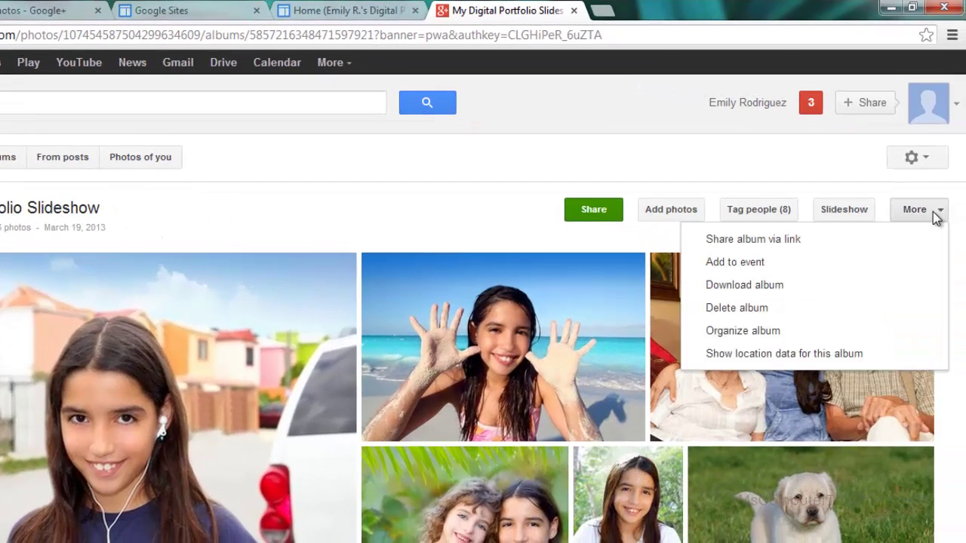
click(735, 308)
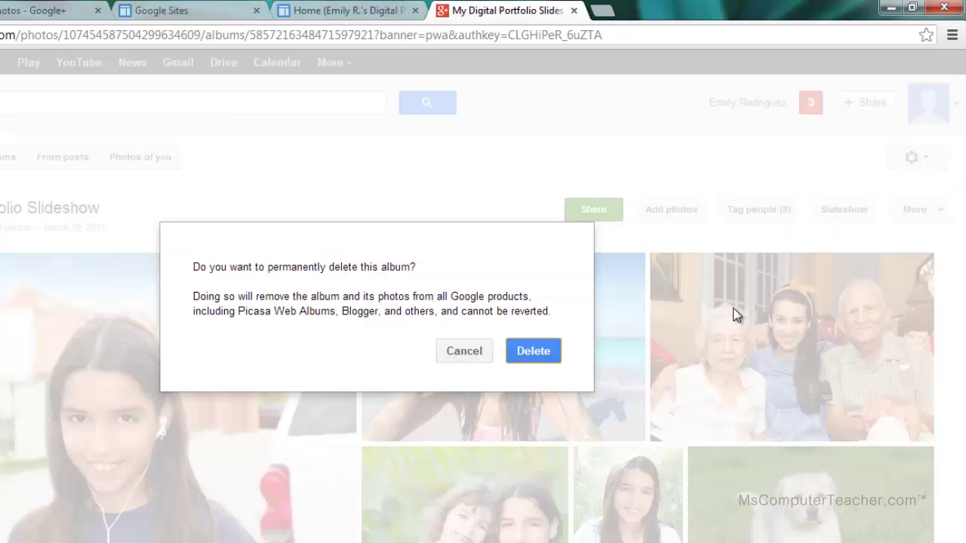
click(534, 351)
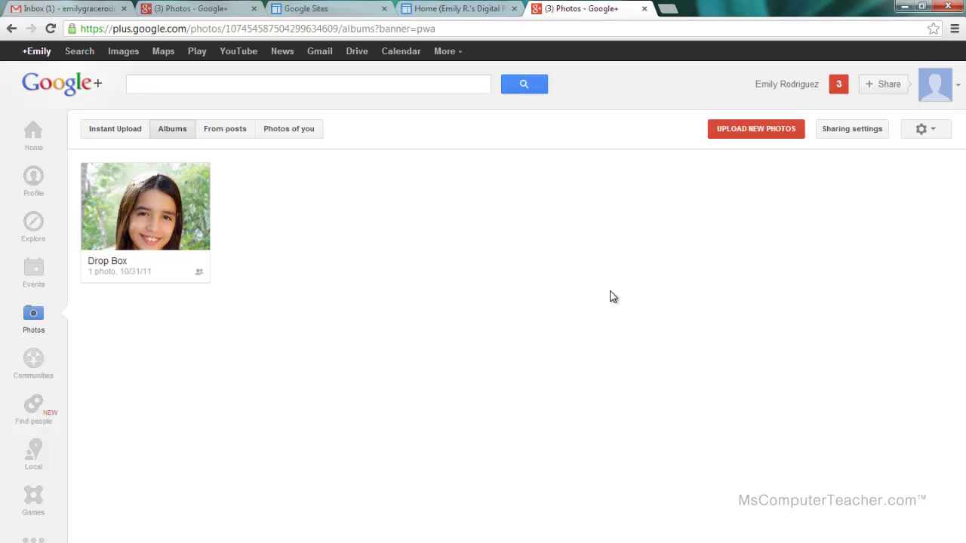
Step: Start a new photo upload and name the album 'My Digital Portfolio Slideshow'
click(755, 130)
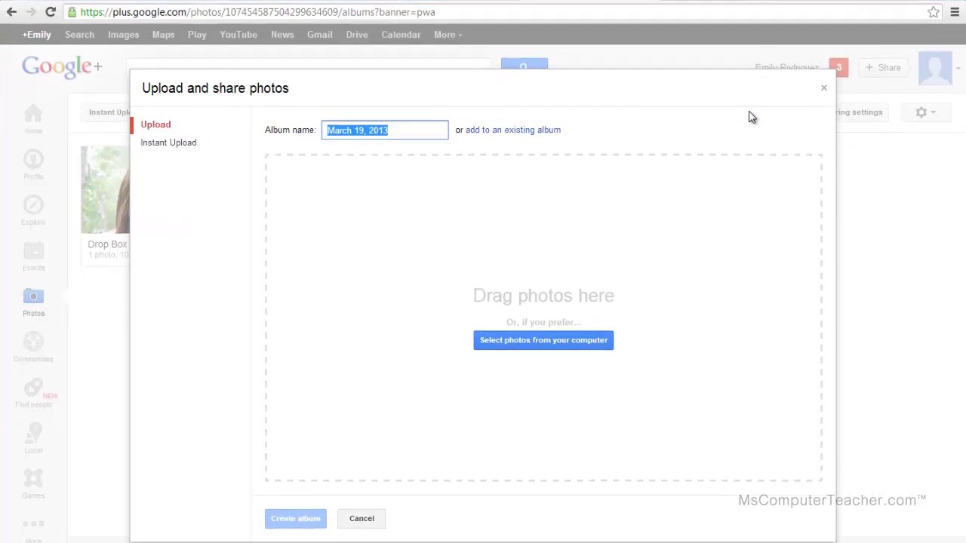
key(BackSpace)
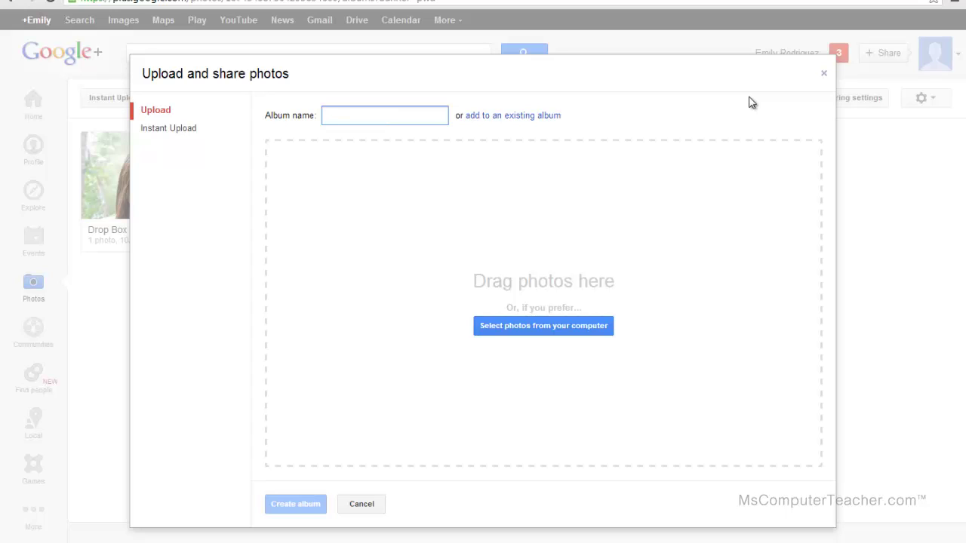
text(My Digital Portfolio Slideshow)
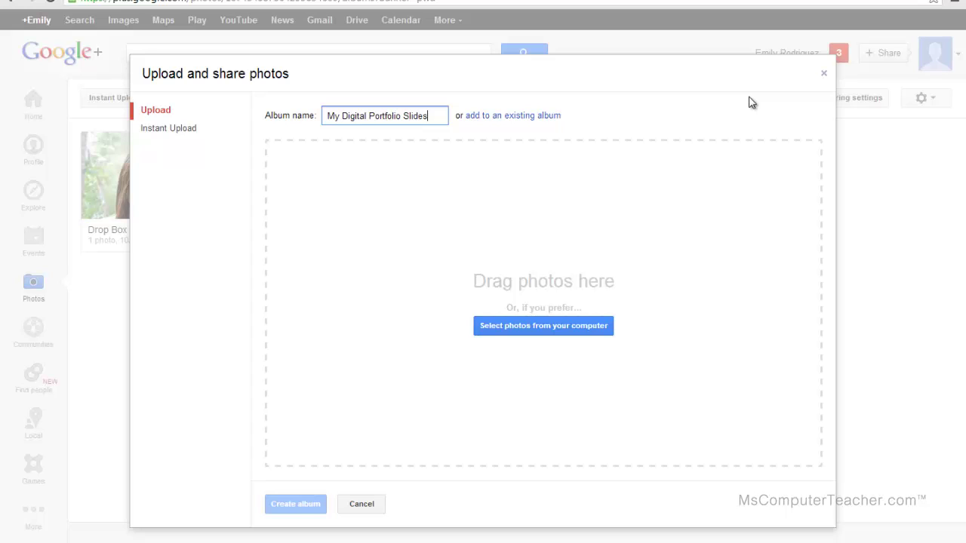
Step: Select all six images in the imgs folder and upload them
click(526, 330)
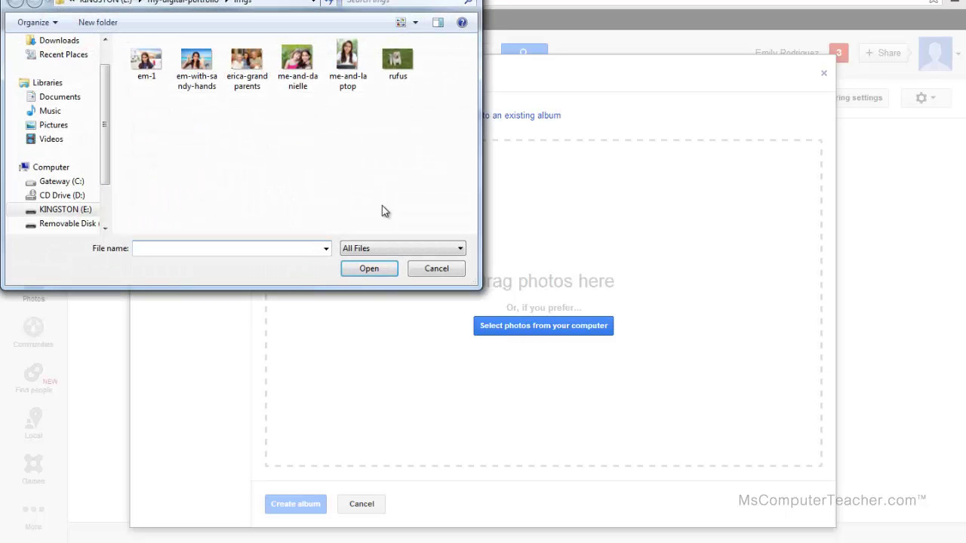
click(156, 66)
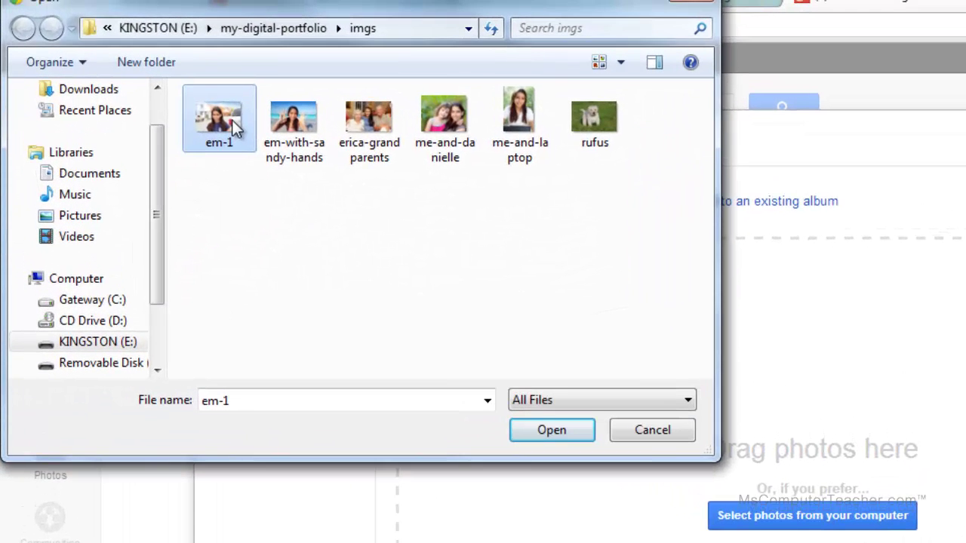
key(ctrl+a)
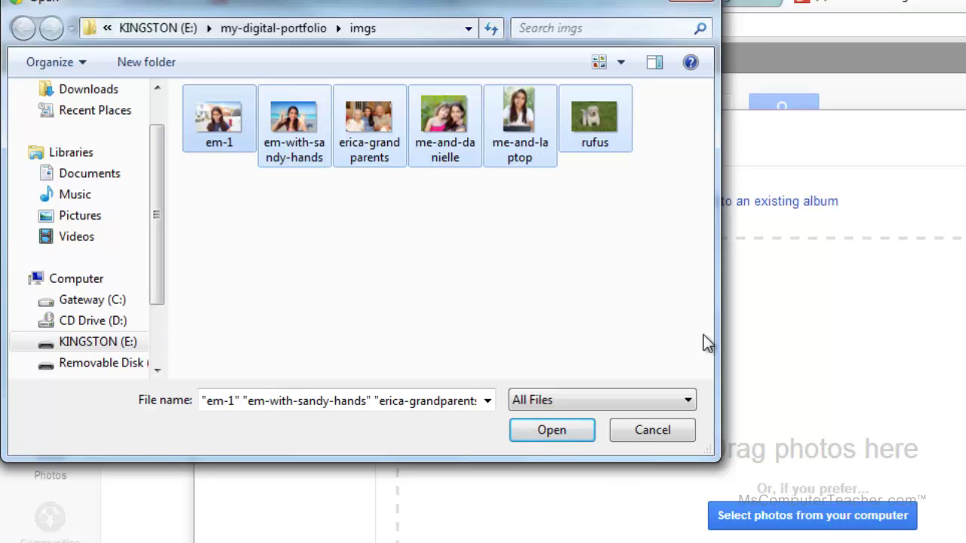
click(564, 429)
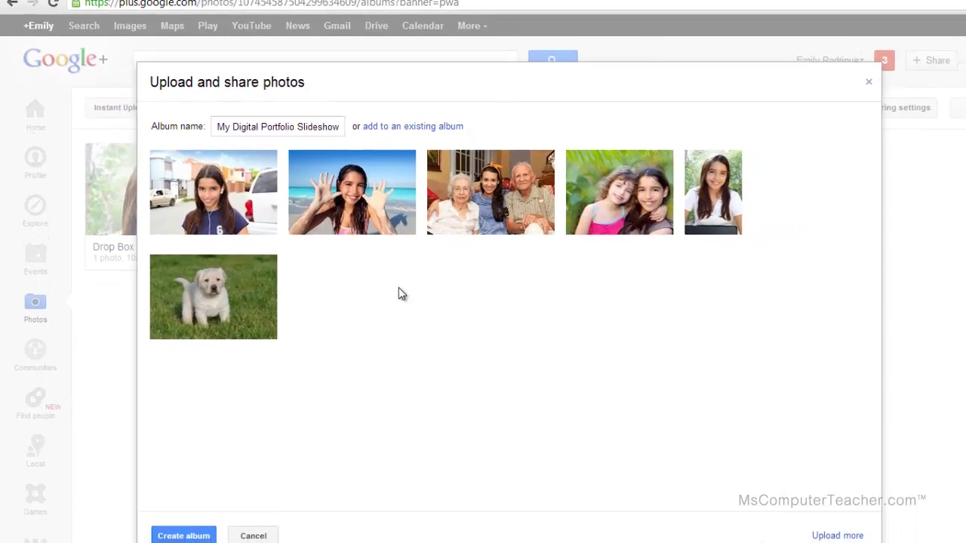
Step: Create the My Digital Portfolio Slideshow album, skipping people tagging and declining to share it
click(182, 537)
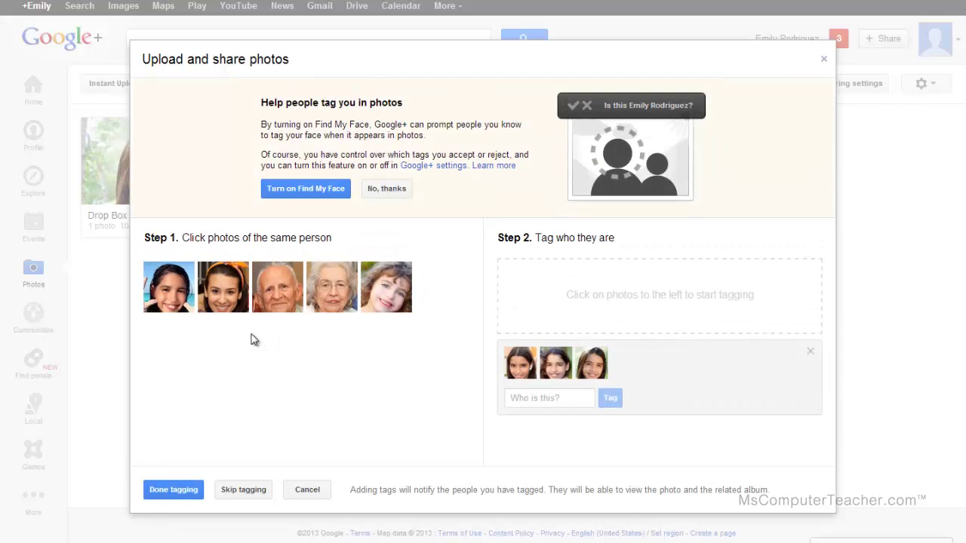
click(250, 490)
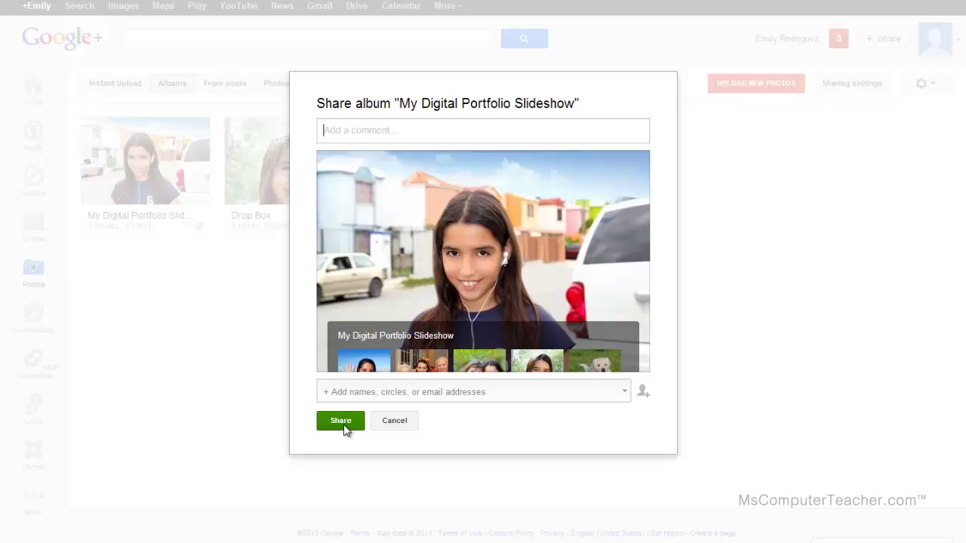
click(399, 428)
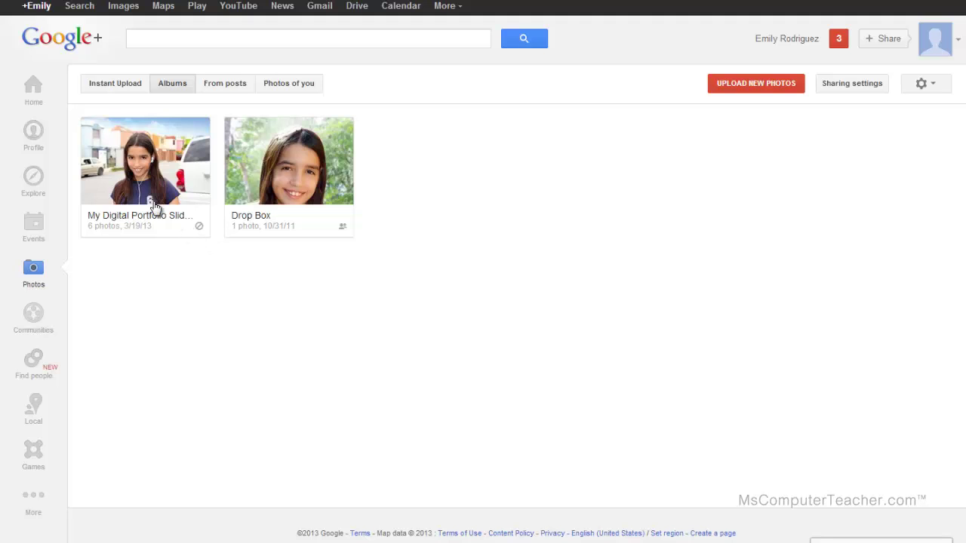
Step: Open the My Digital Portfolio Slideshow album and bring up its Only you visibility settings
click(138, 175)
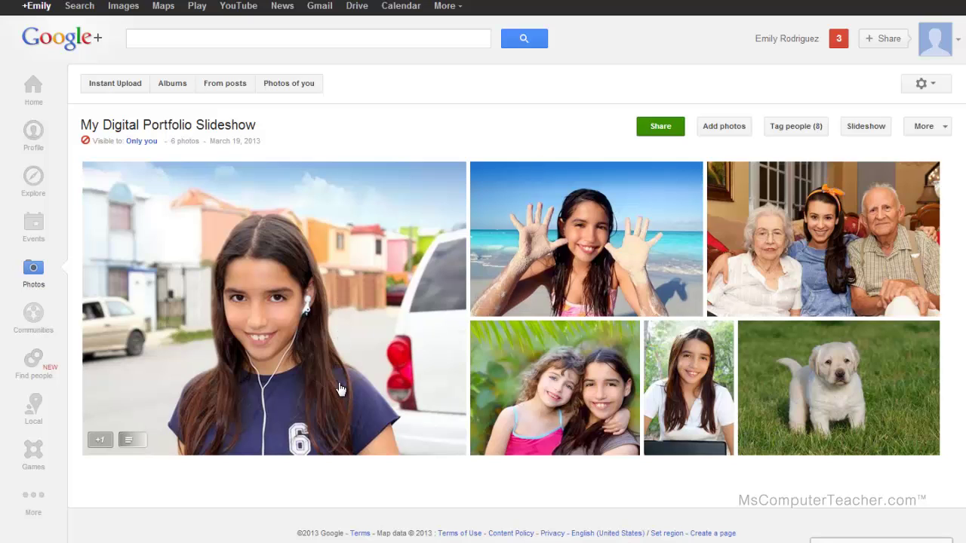
click(140, 142)
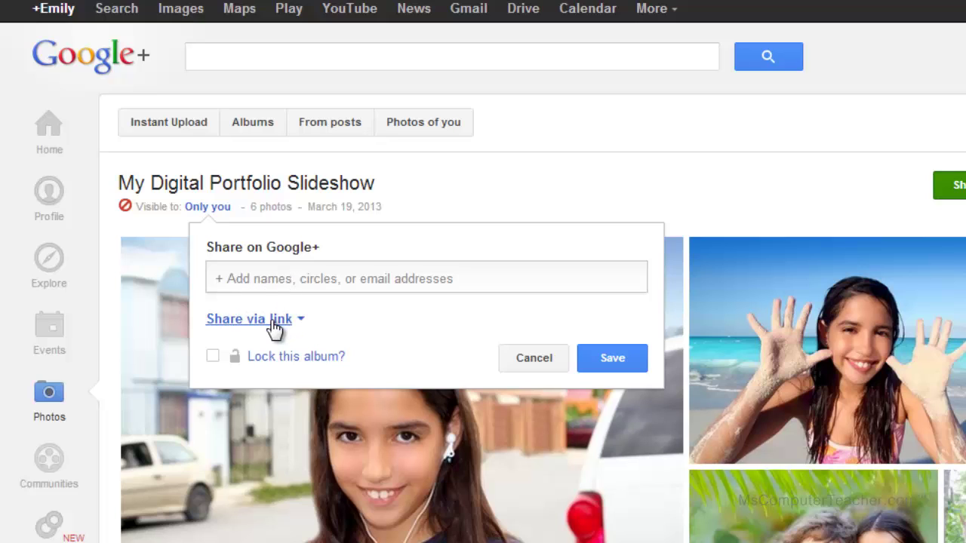
Step: Share the album via a generated link, keeping it Limited and unlocked, and save
click(226, 324)
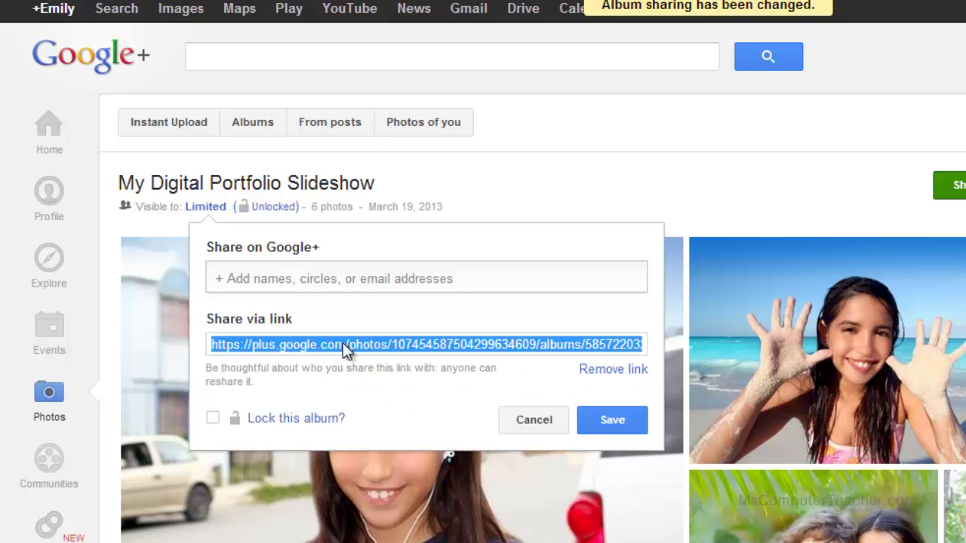
click(298, 424)
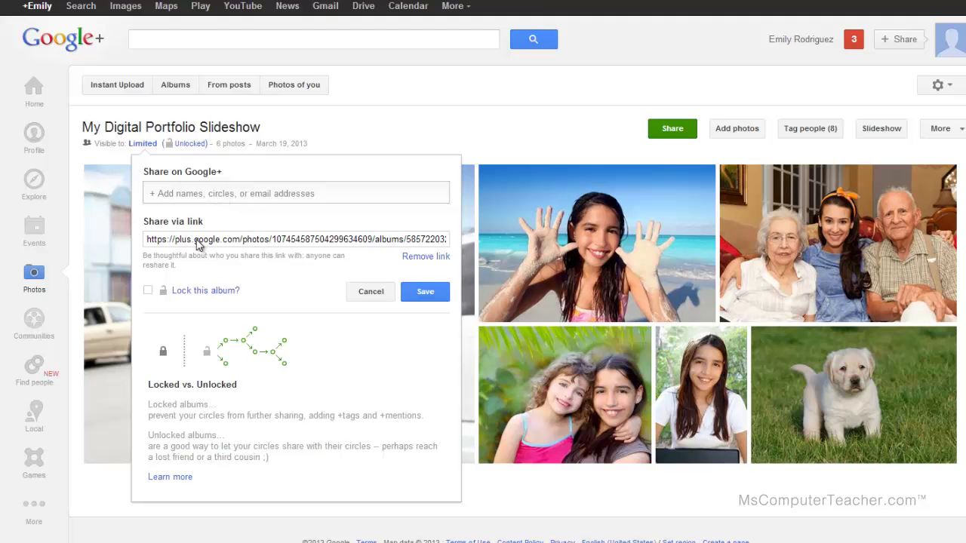
click(437, 295)
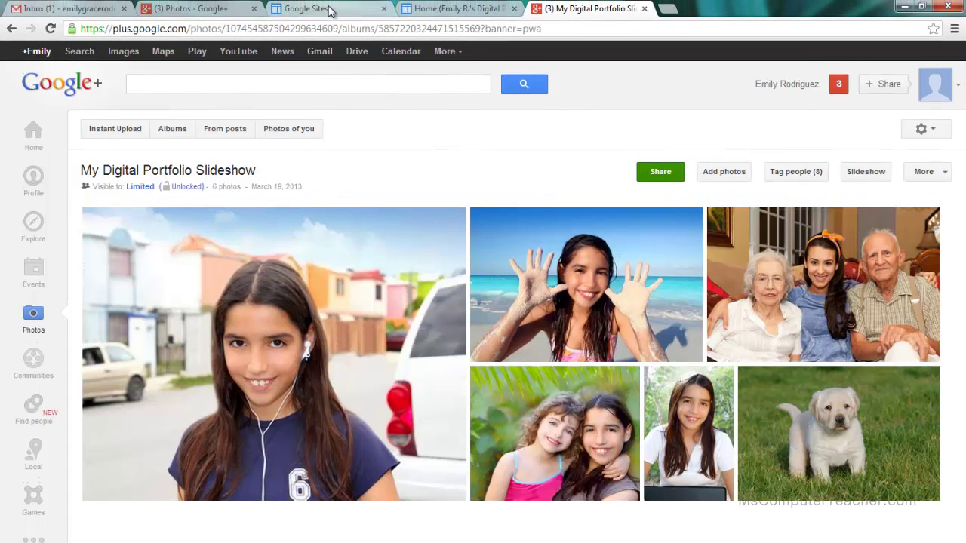
Step: Edit the portfolio site's Home page and delete the old slideshow gadget from the right column
click(330, 10)
click(438, 9)
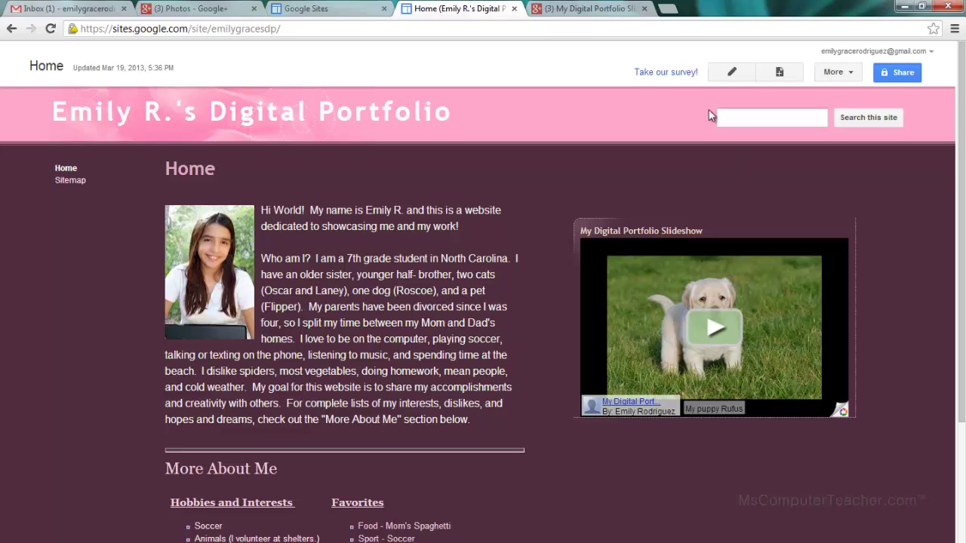
click(732, 76)
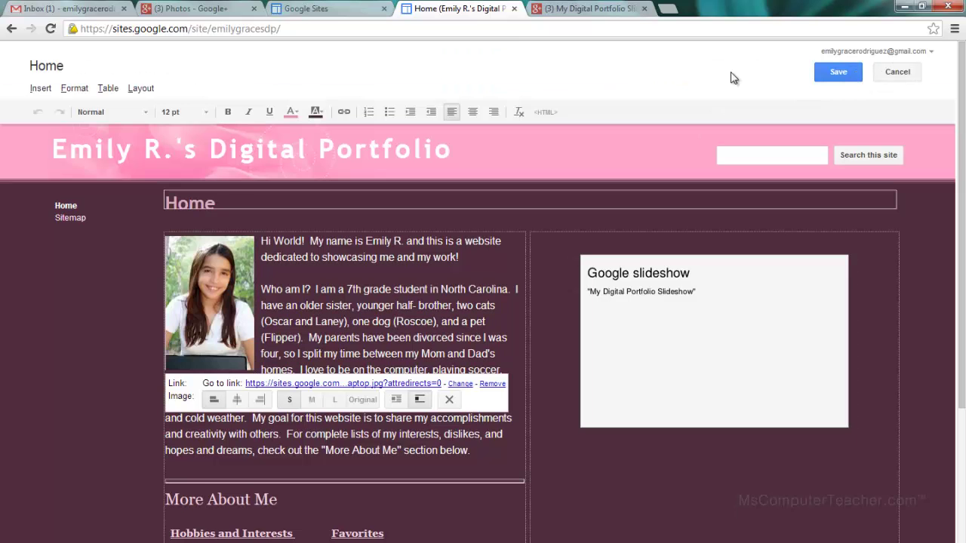
click(710, 343)
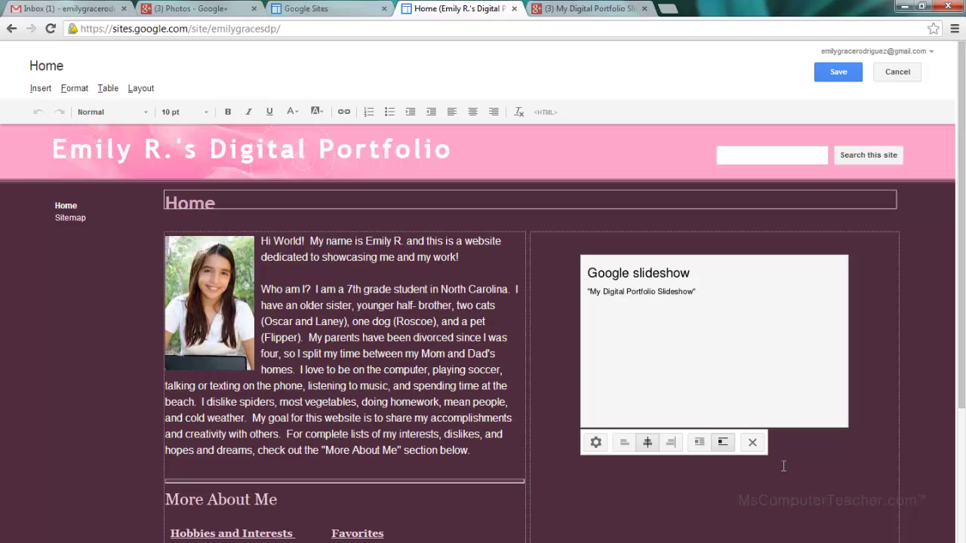
click(753, 442)
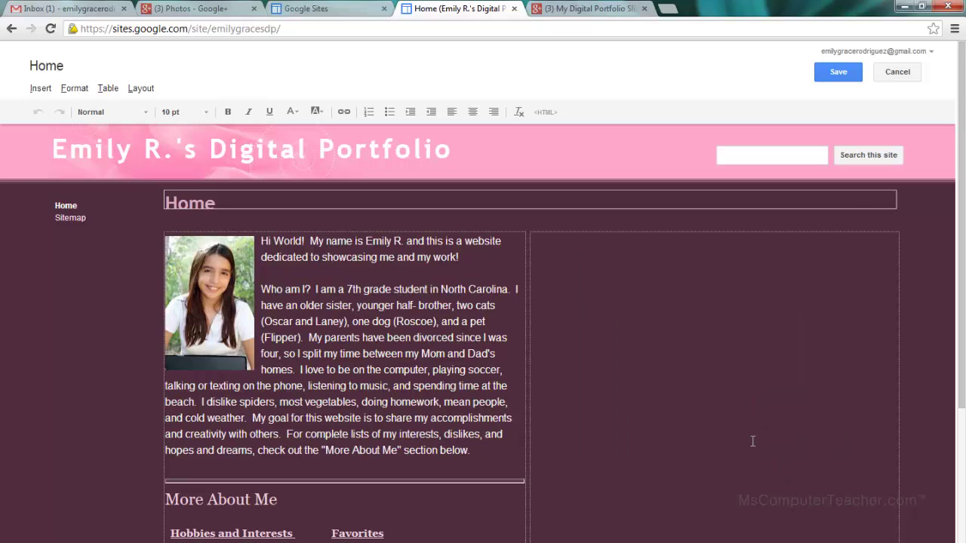
click(695, 300)
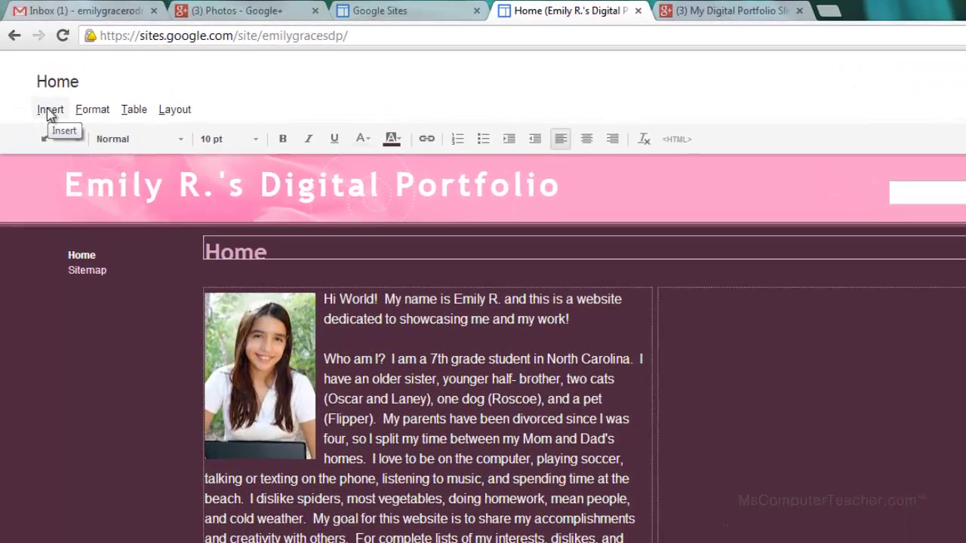
click(40, 89)
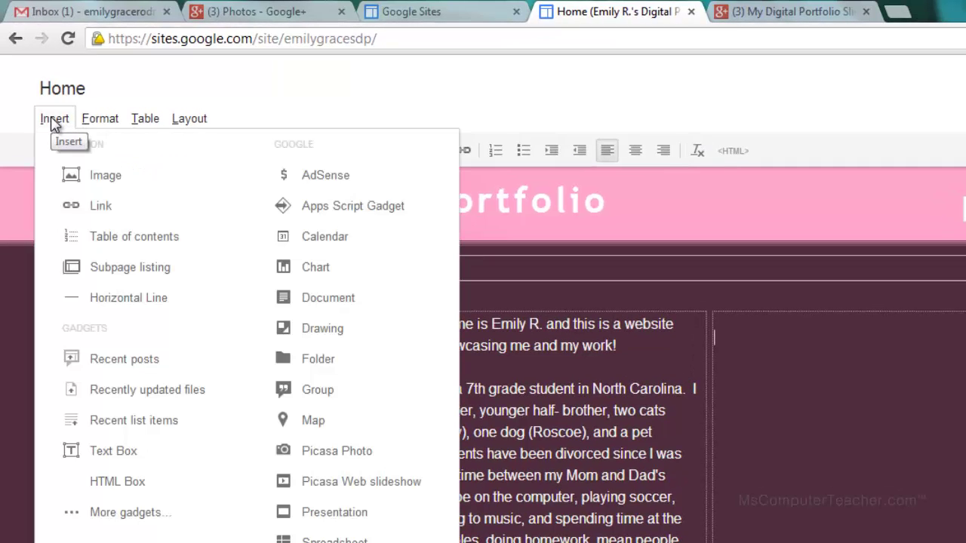
click(317, 483)
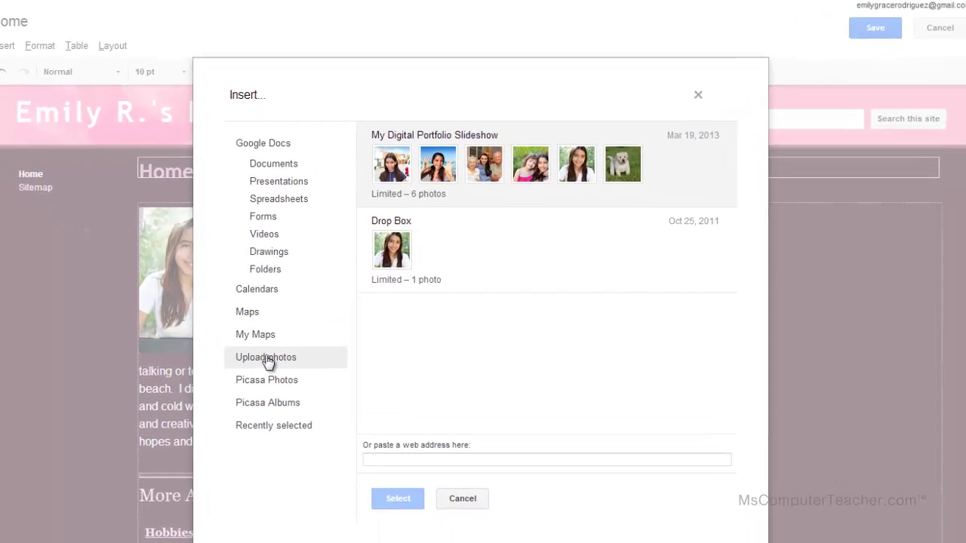
click(246, 364)
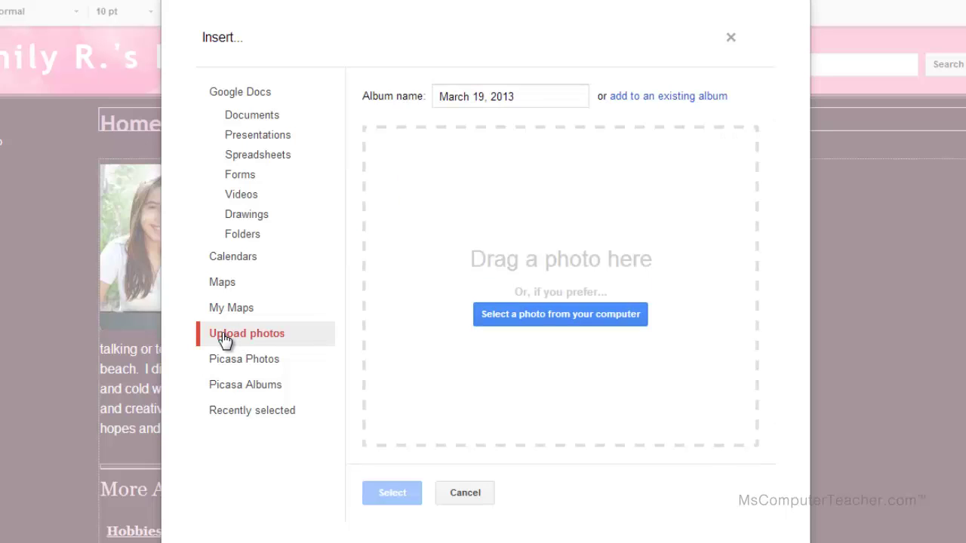
click(668, 98)
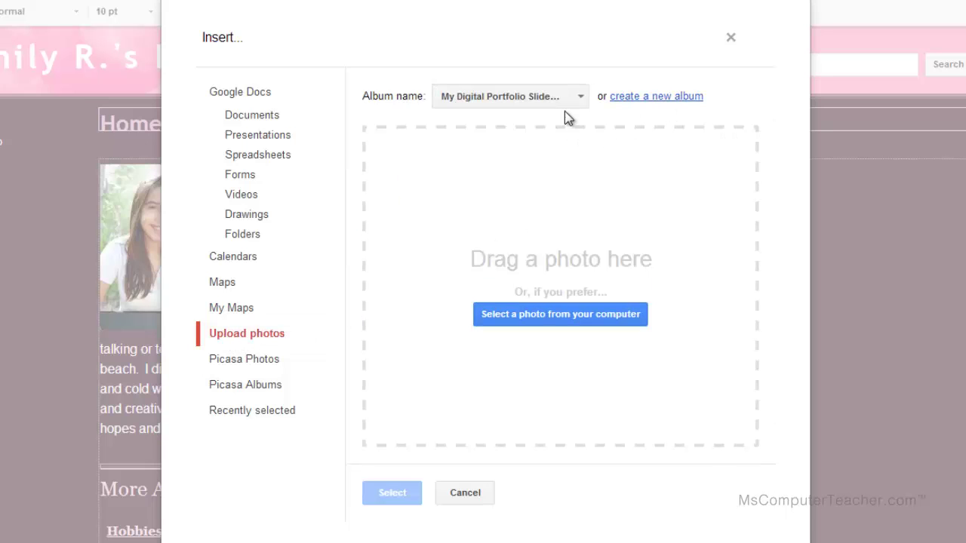
click(581, 99)
click(522, 136)
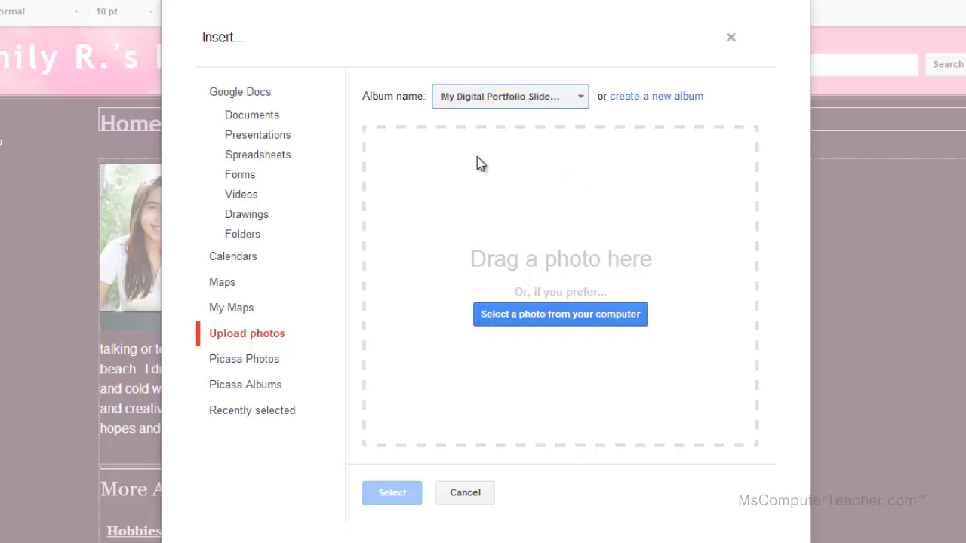
click(465, 493)
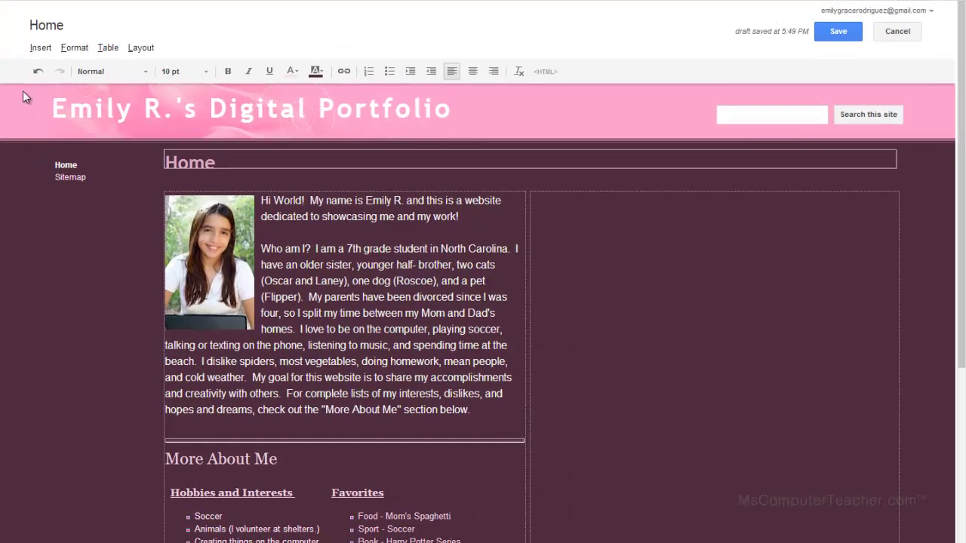
Step: Insert a Picasa Web slideshow using the My Digital Portfolio Slideshow album
click(40, 48)
click(260, 321)
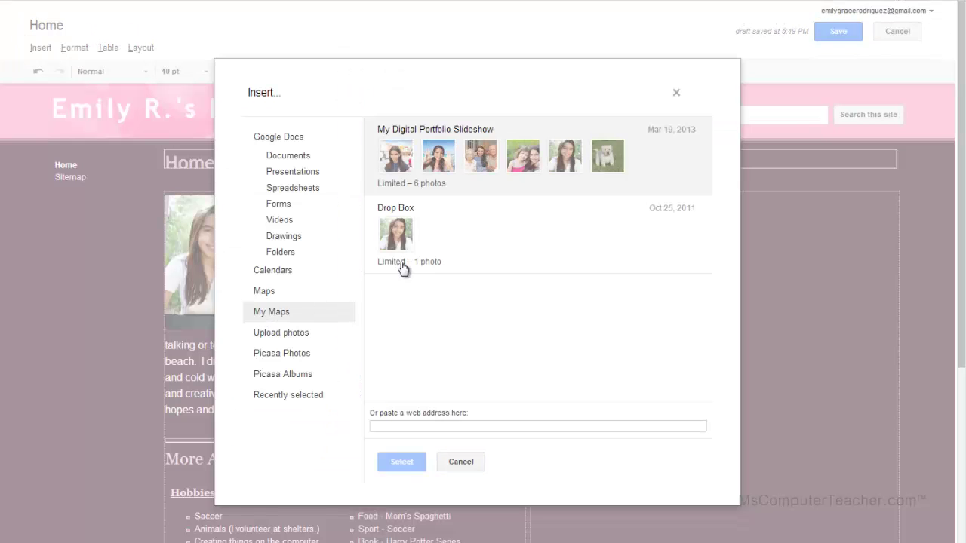
click(472, 188)
click(400, 461)
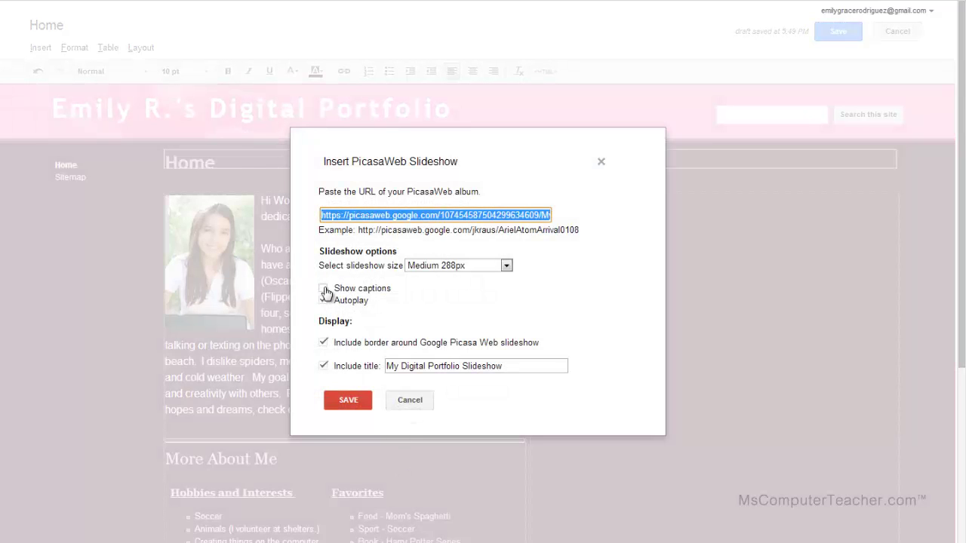
Step: Add captions, size it Large 400px, centre it in the column, and save the page
click(324, 289)
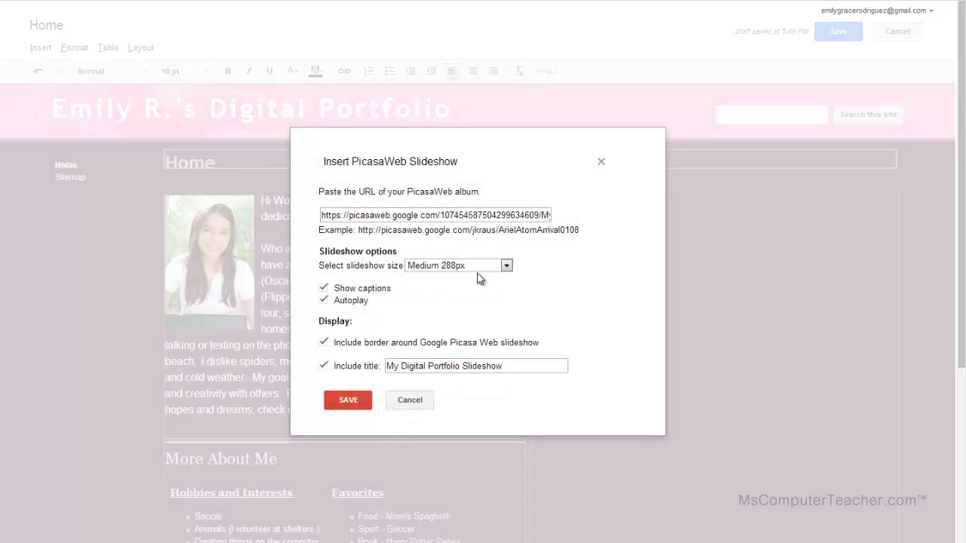
click(507, 266)
click(434, 298)
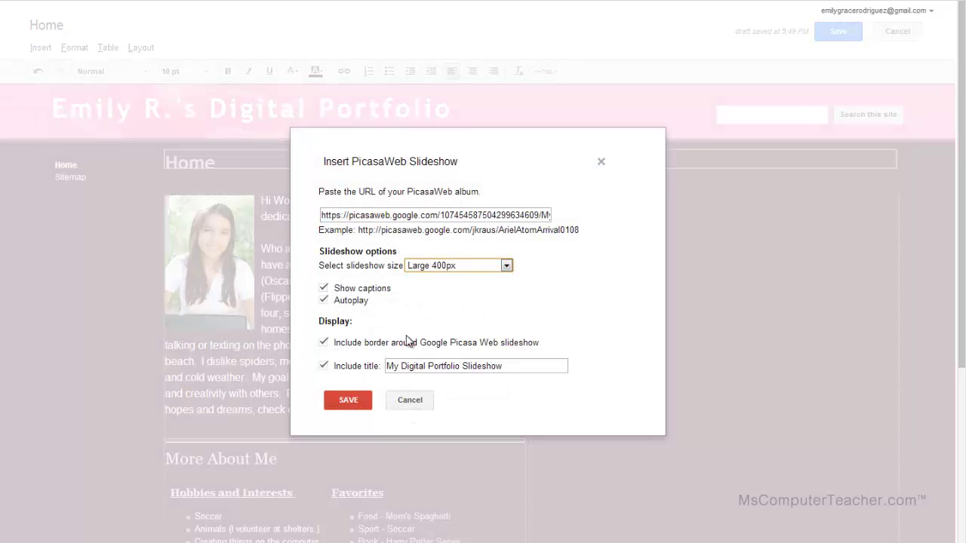
click(360, 400)
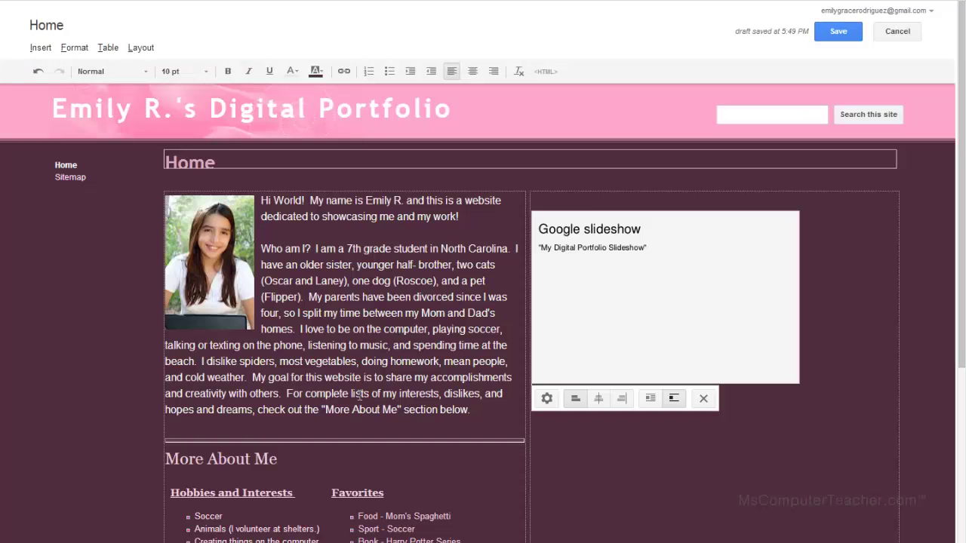
click(598, 399)
click(840, 33)
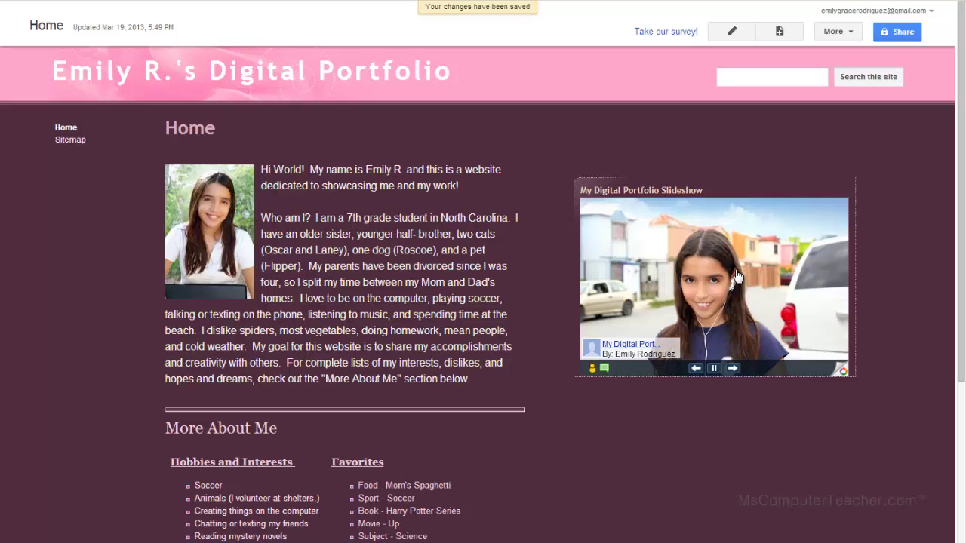
Step: Pause the slideshow, advance three photos, then open the album from its details panel
click(733, 369)
click(733, 368)
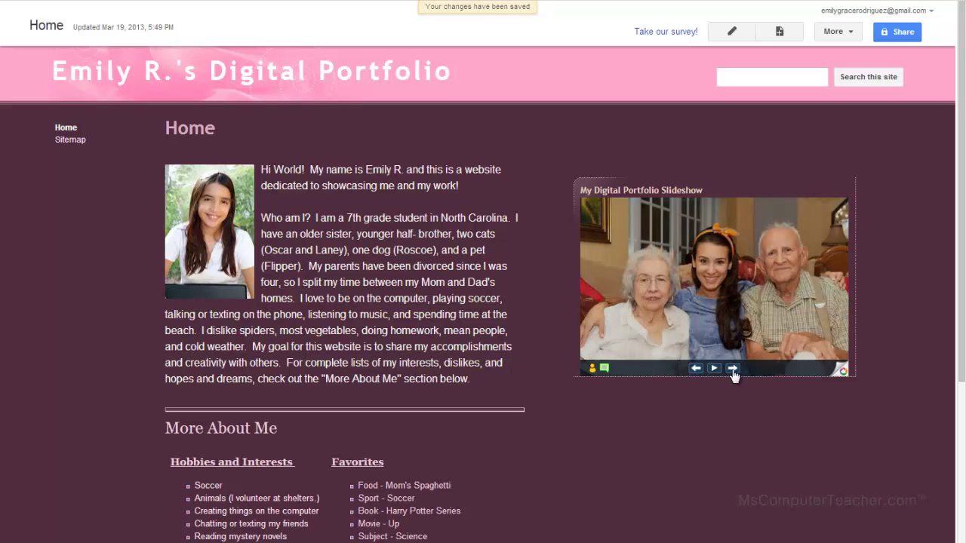
click(732, 368)
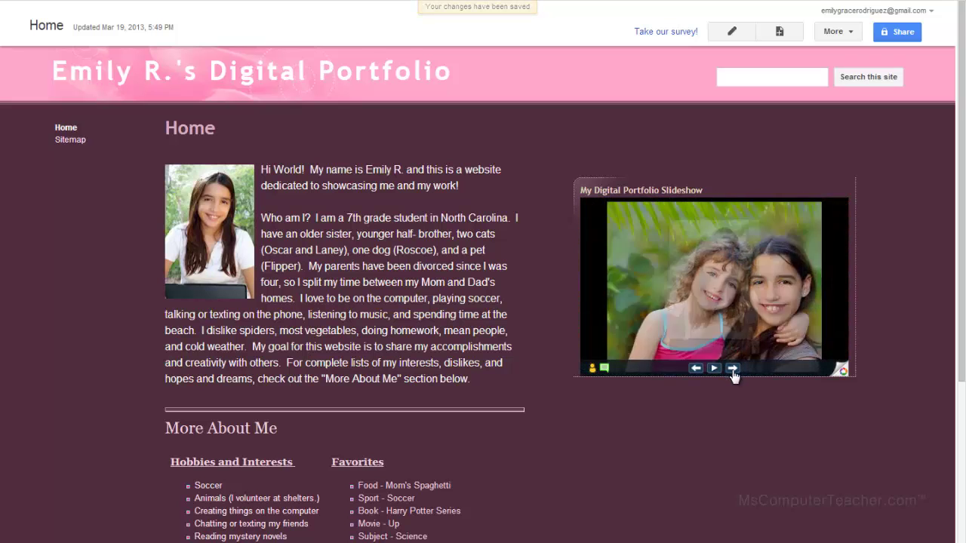
click(733, 368)
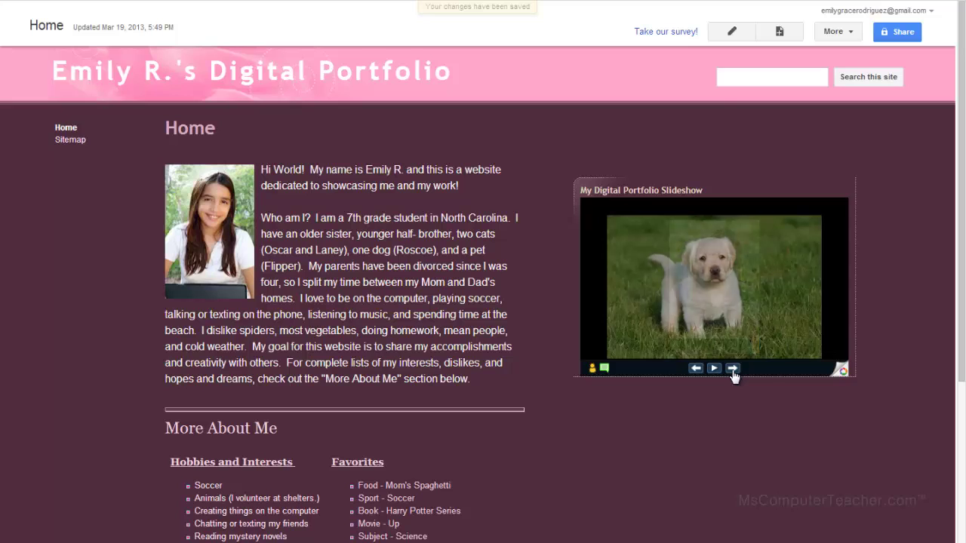
click(842, 371)
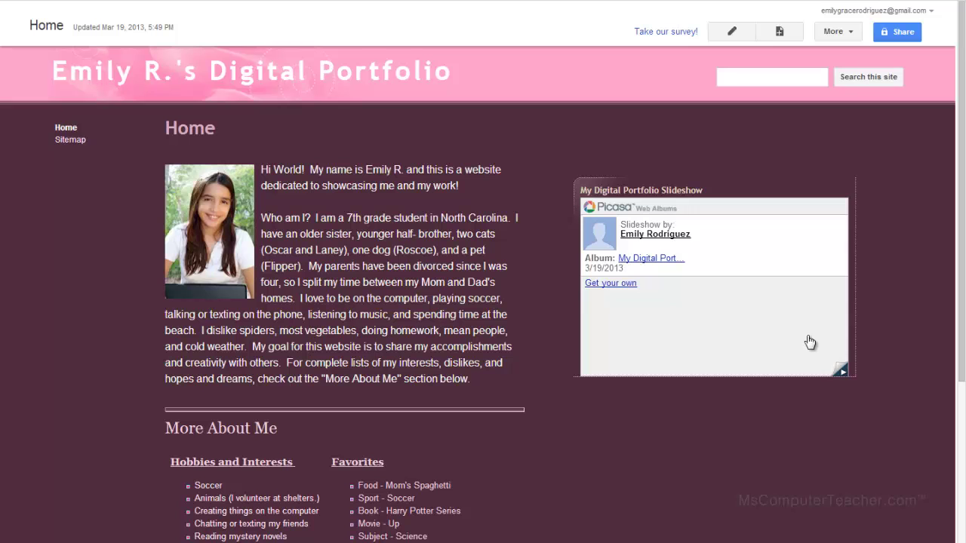
click(647, 260)
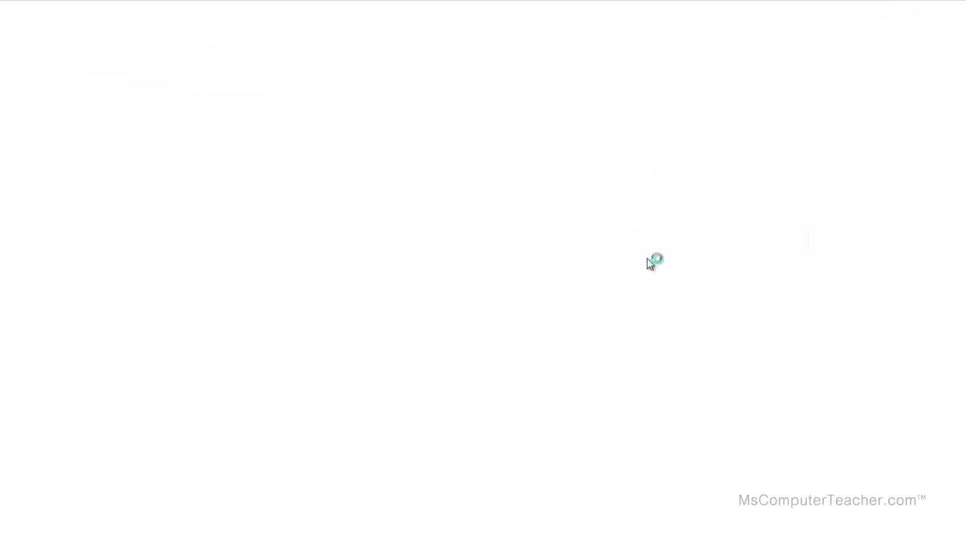